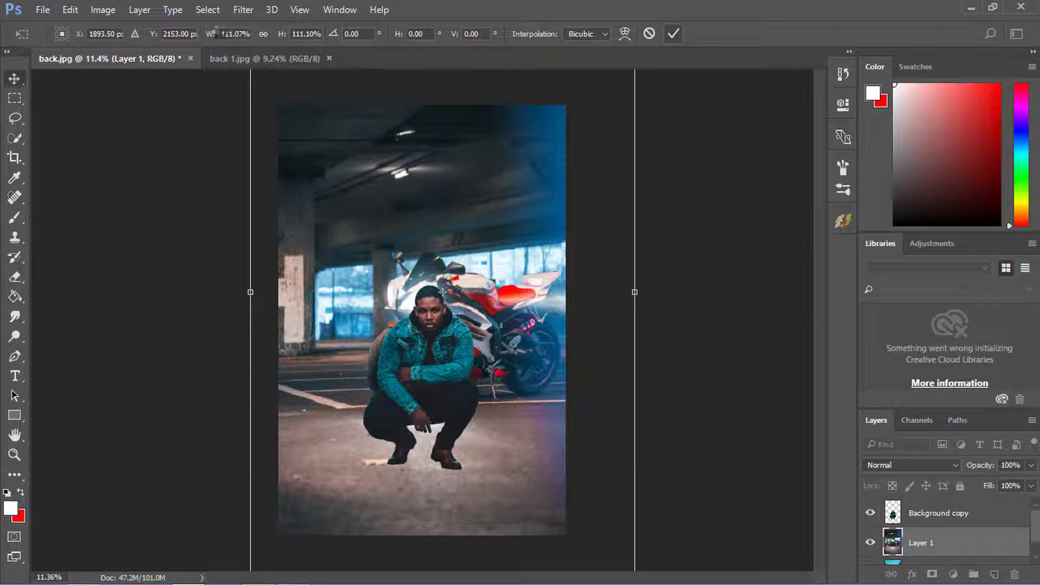
# - Apply the enlargement of the garage and motorcycle background to about 111%, and turn off the transform controls
pyautogui.press('Return')
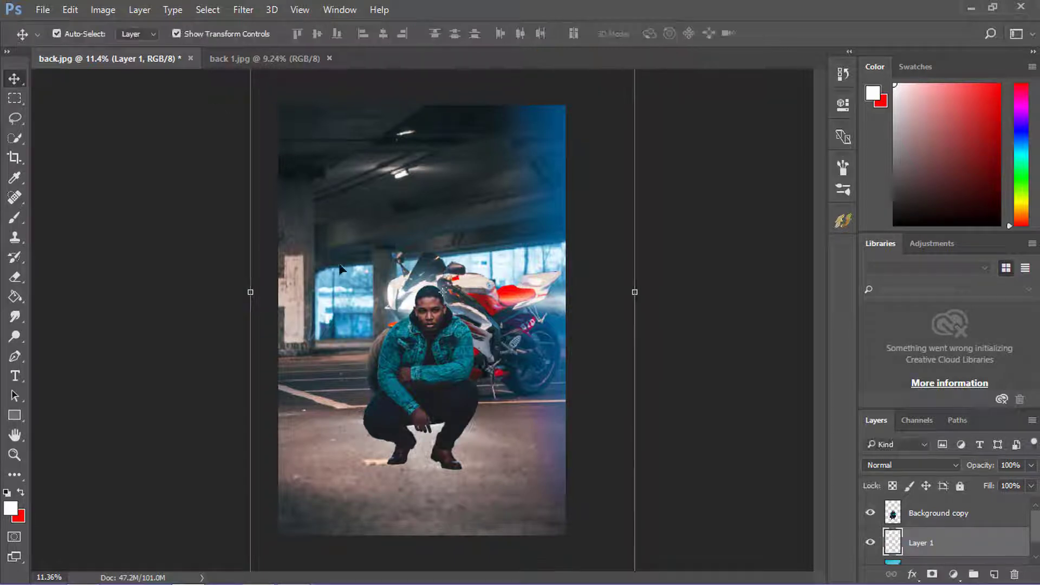
pyautogui.click(213, 38)
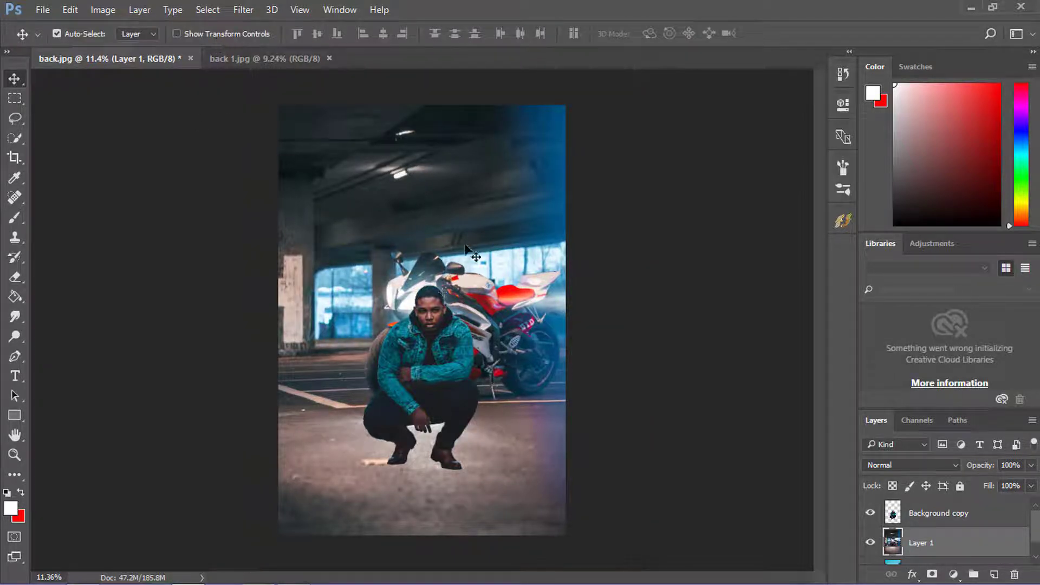
pyautogui.scroll(-4, 471, 252)
pyautogui.scroll(3, 471, 252)
# - Reposition the crouching man on the Background copy layer slightly to the left, in front of the motorcycle
pyautogui.click(915, 517)
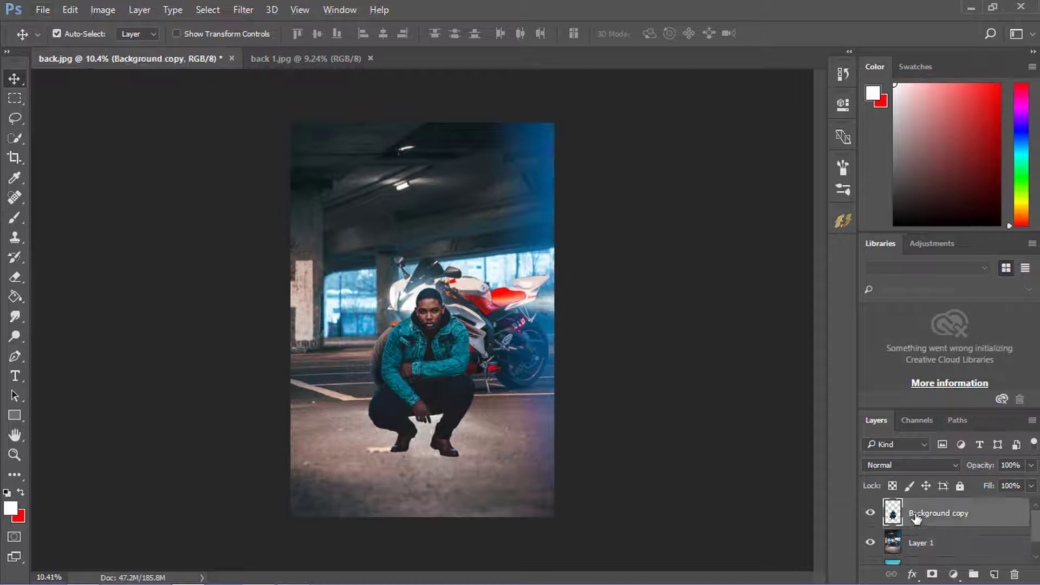
pyautogui.moveTo(438, 359); pyautogui.dragTo(414, 358)
pyautogui.scroll(-2, 415, 358)
pyautogui.scroll(6, 417, 377)
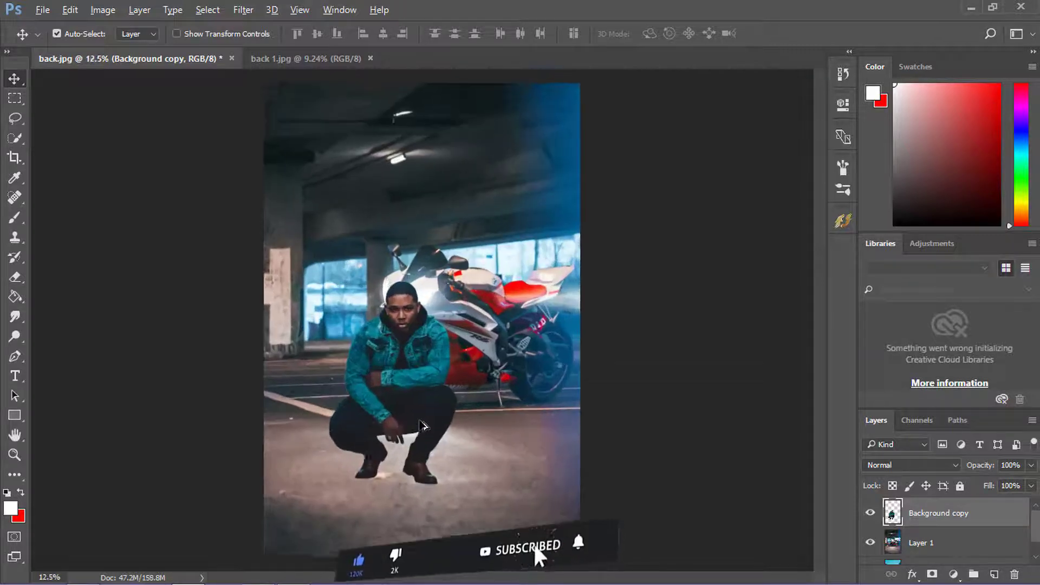
pyautogui.moveTo(432, 414)
pyautogui.mouseDown()
pyautogui.moveTo(452, 405)
pyautogui.moveTo(450, 415)
pyautogui.mouseUp()
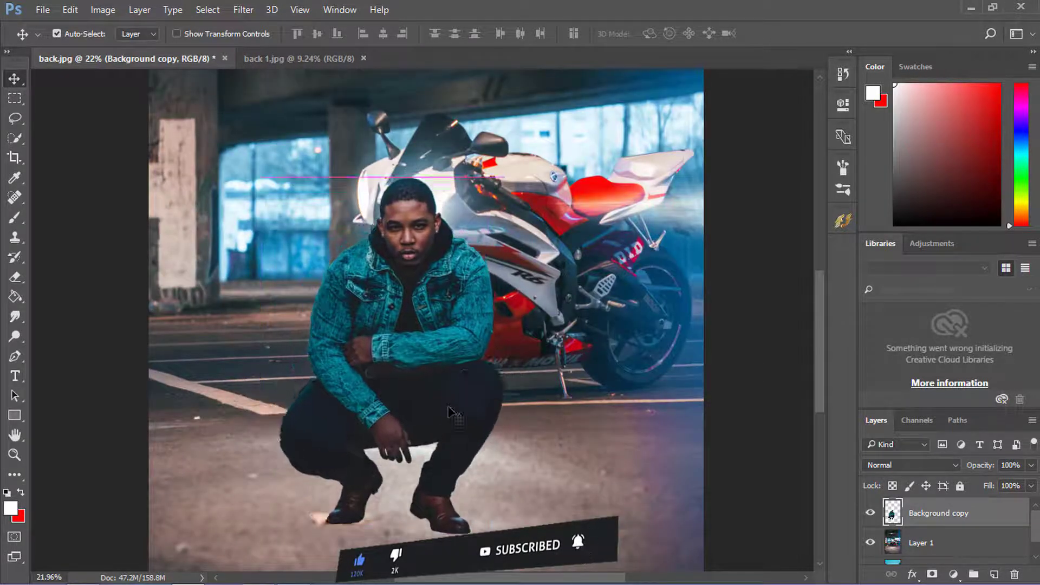
pyautogui.scroll(-3, 446, 434)
pyautogui.scroll(5, 443, 439)
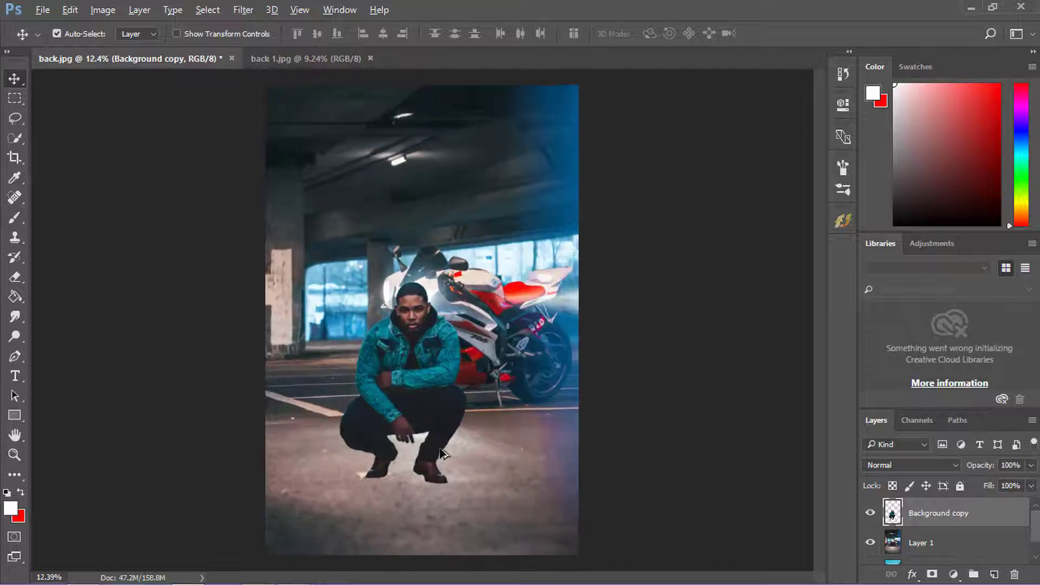
# - Scale the crouching man up to about 104.7%, apply the transform, and turn off the transform controls
pyautogui.scroll(-1, 440, 446)
pyautogui.click(232, 33)
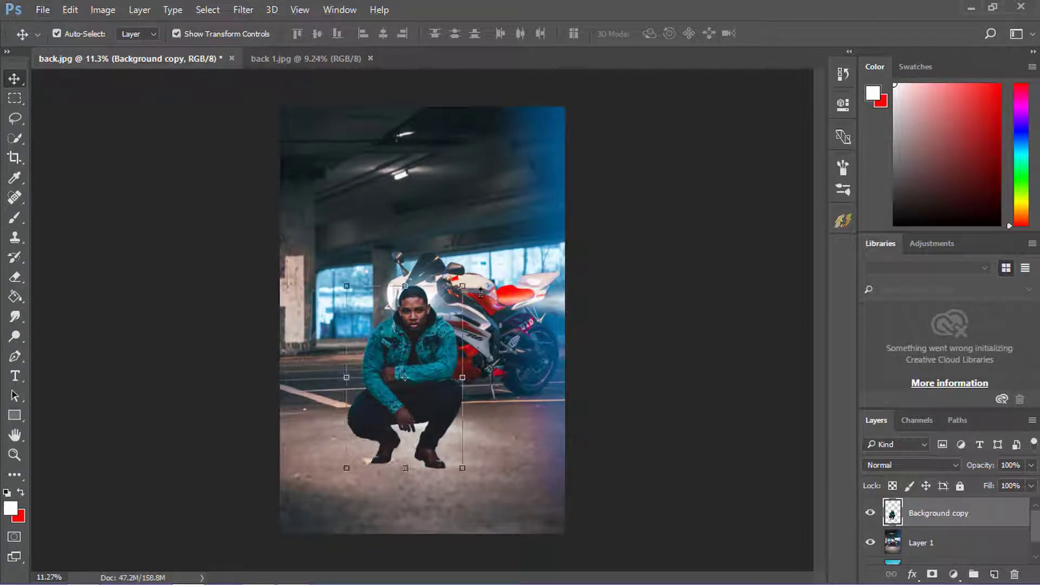
pyautogui.moveTo(463, 282)
pyautogui.mouseDown()
pyautogui.moveTo(470, 274)
pyautogui.moveTo(466, 281)
pyautogui.mouseUp()
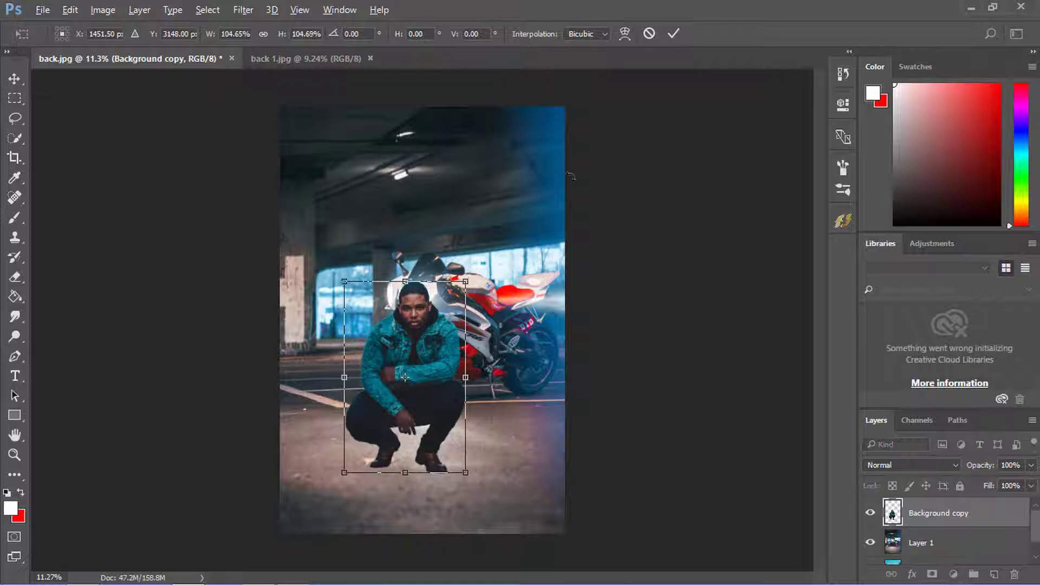
pyautogui.click(674, 33)
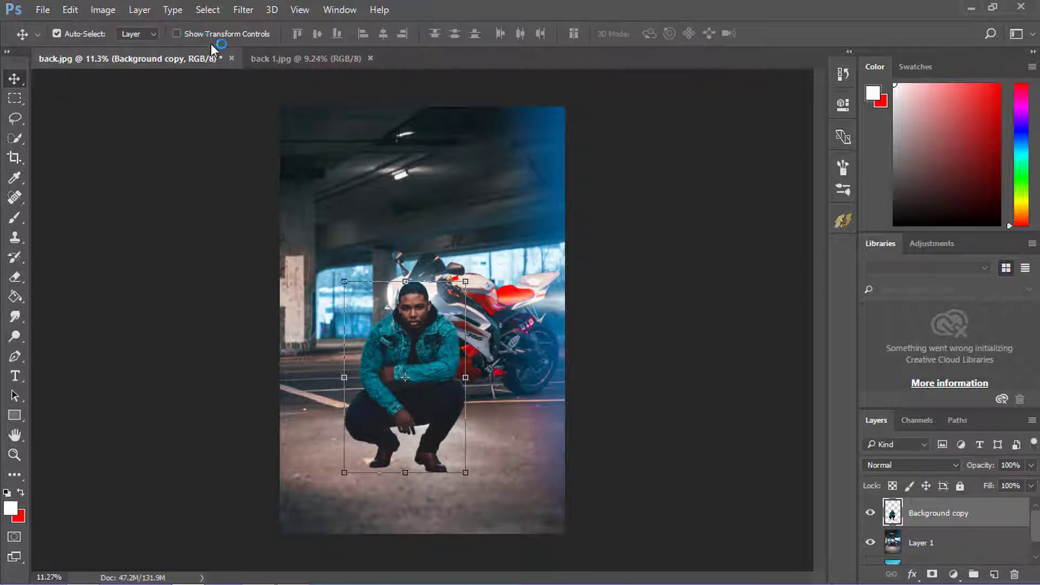
pyautogui.scroll(-2, 417, 321)
pyautogui.scroll(2, 418, 322)
pyautogui.scroll(-1, 551, 363)
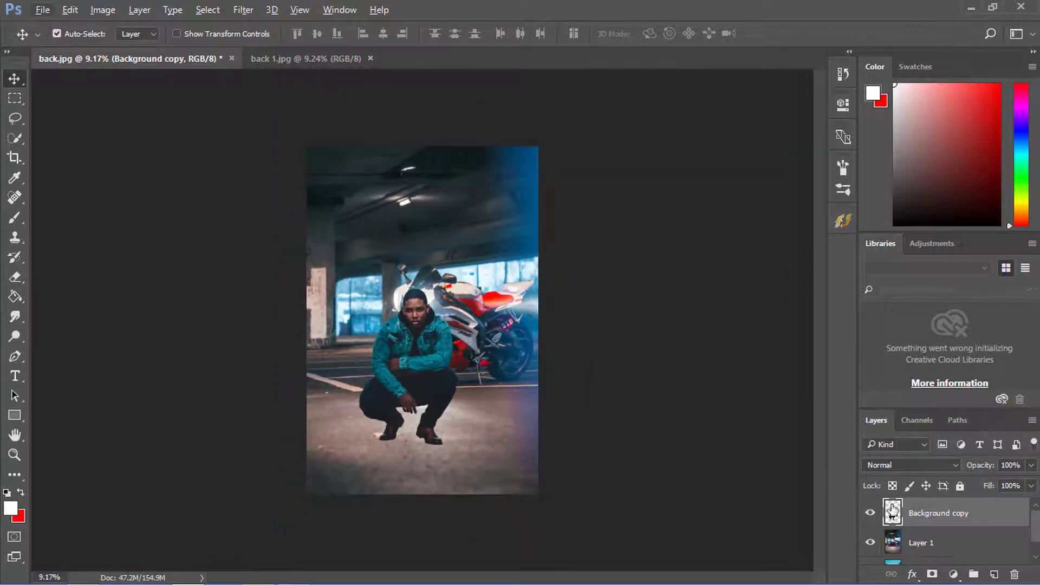
# - In a Camera Raw Filter on the Background copy layer, set Exposure +0.35, Contrast +13, Shadows +78, Blacks +33 and Clarity +14
pyautogui.click(899, 548)
pyautogui.click(921, 520)
pyautogui.click(242, 11)
pyautogui.click(293, 100)
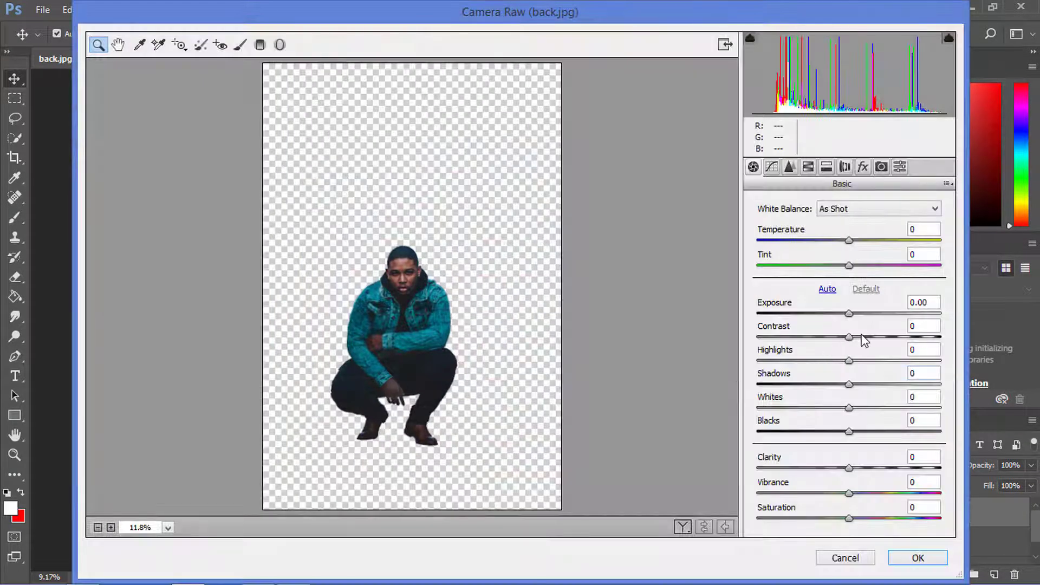
pyautogui.click(862, 336)
pyautogui.moveTo(849, 384); pyautogui.dragTo(919, 378)
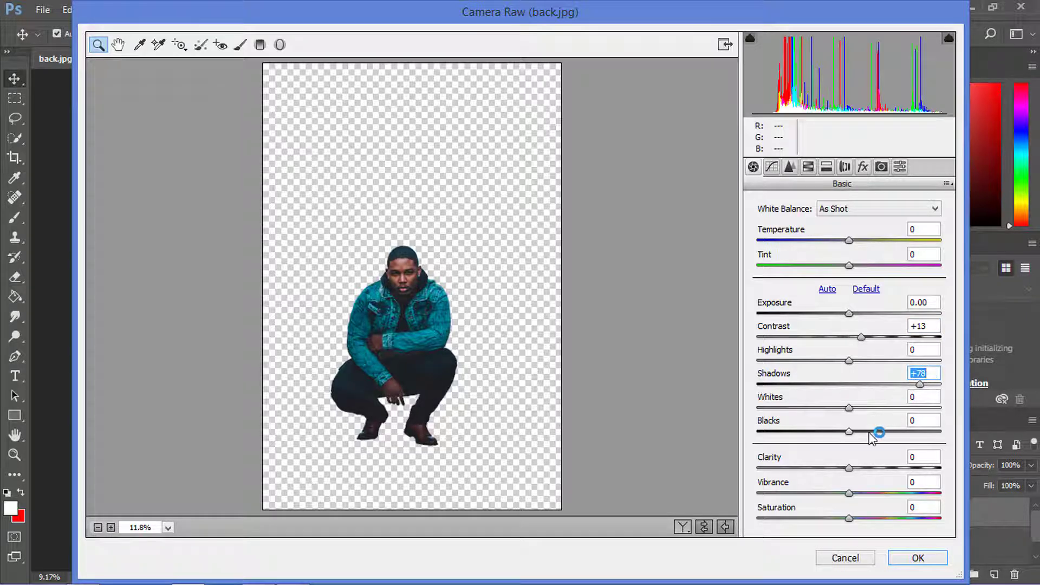
pyautogui.moveTo(876, 432)
pyautogui.mouseDown()
pyautogui.moveTo(889, 432)
pyautogui.moveTo(880, 433)
pyautogui.mouseUp()
pyautogui.click(862, 467)
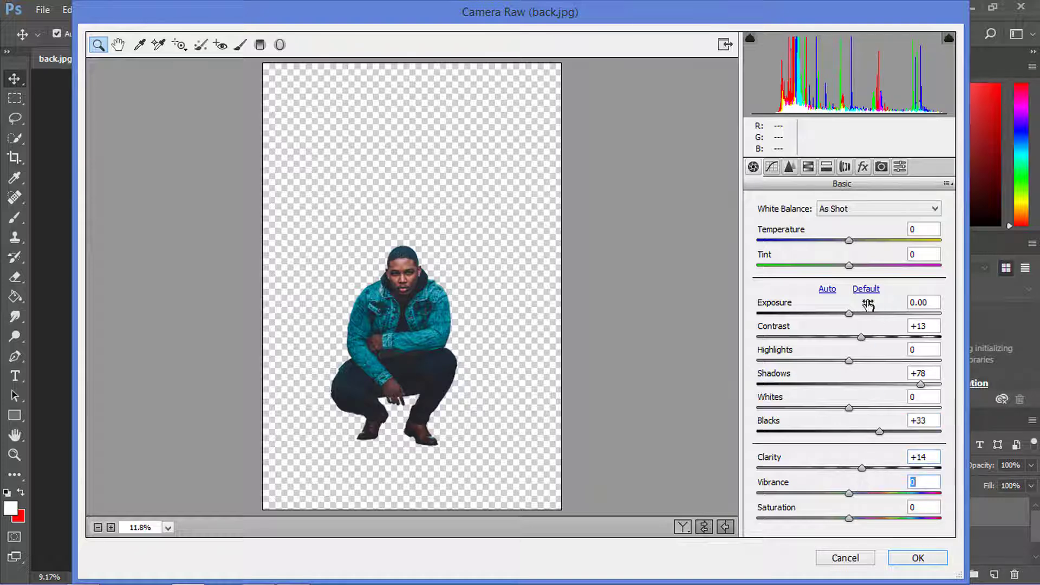
pyautogui.moveTo(867, 314)
pyautogui.mouseDown()
pyautogui.moveTo(851, 316)
pyautogui.moveTo(858, 321)
pyautogui.mouseUp()
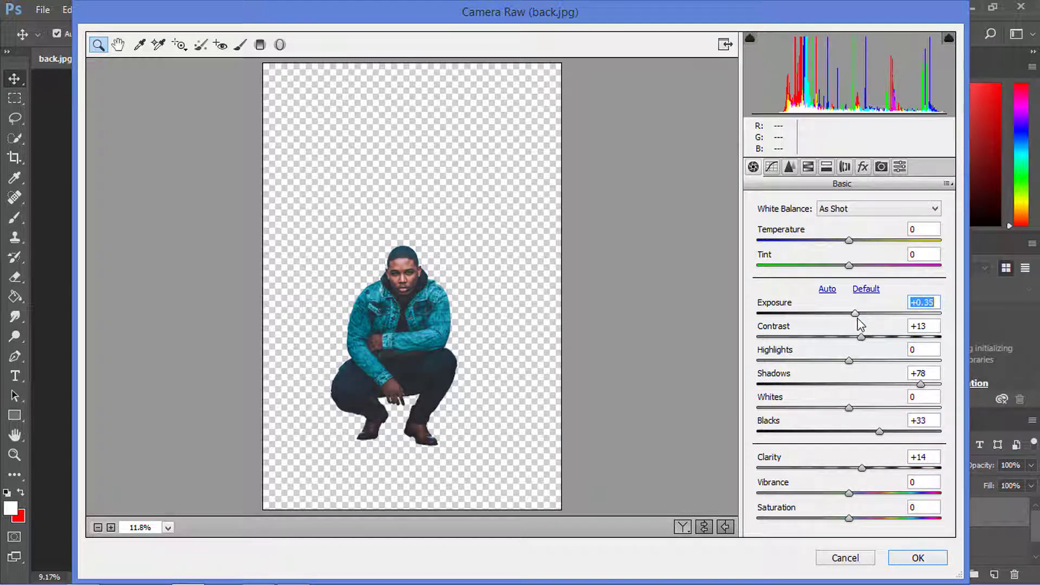
# - Set the Oranges luminance to +65, adjust the Oranges saturation, and apply the Camera Raw Filter to the man
pyautogui.click(826, 168)
pyautogui.click(808, 167)
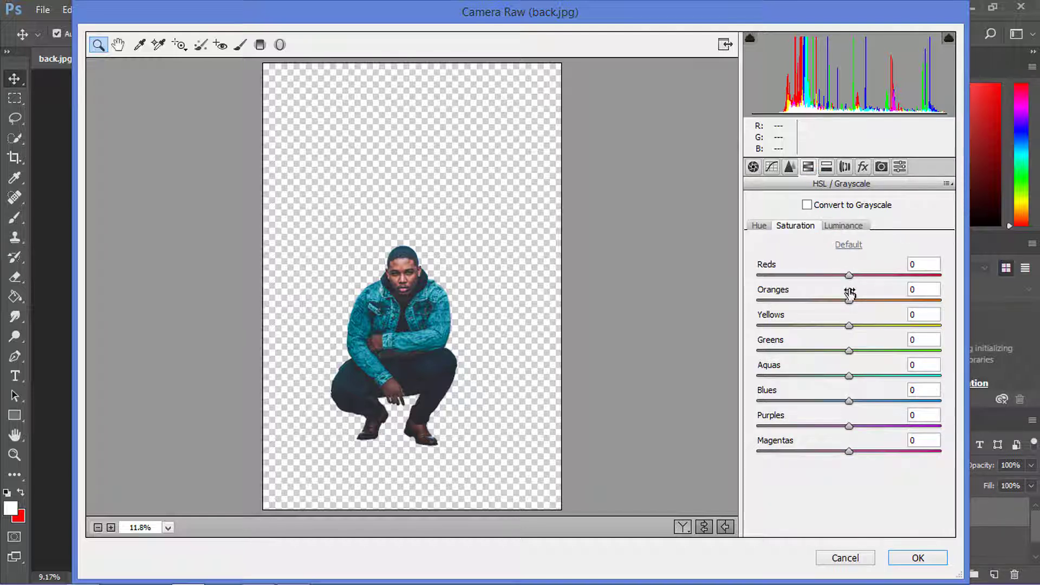
pyautogui.moveTo(850, 293); pyautogui.dragTo(913, 302)
pyautogui.click(847, 228)
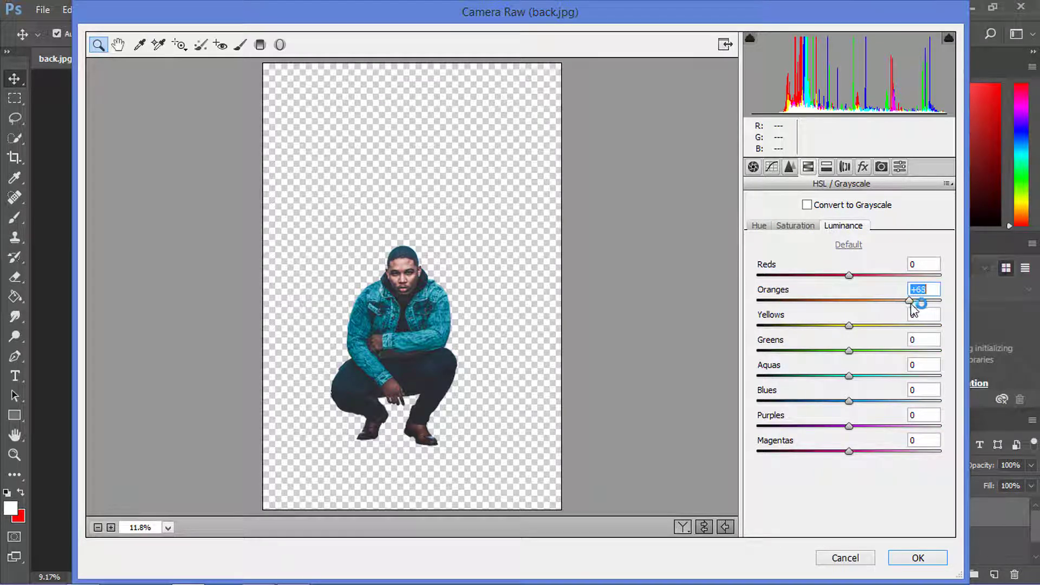
pyautogui.click(801, 226)
pyautogui.click(834, 301)
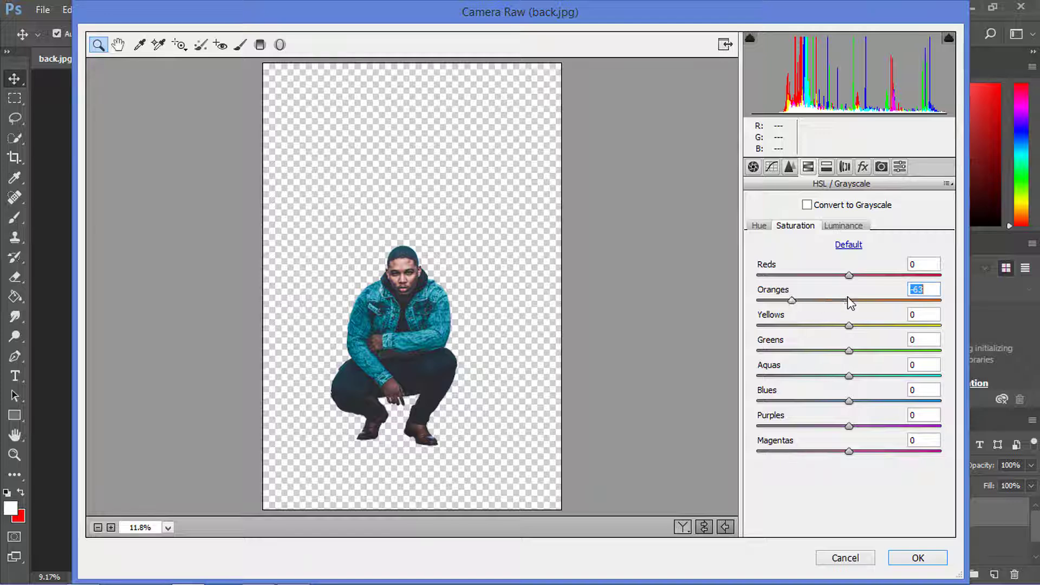
pyautogui.click(848, 299)
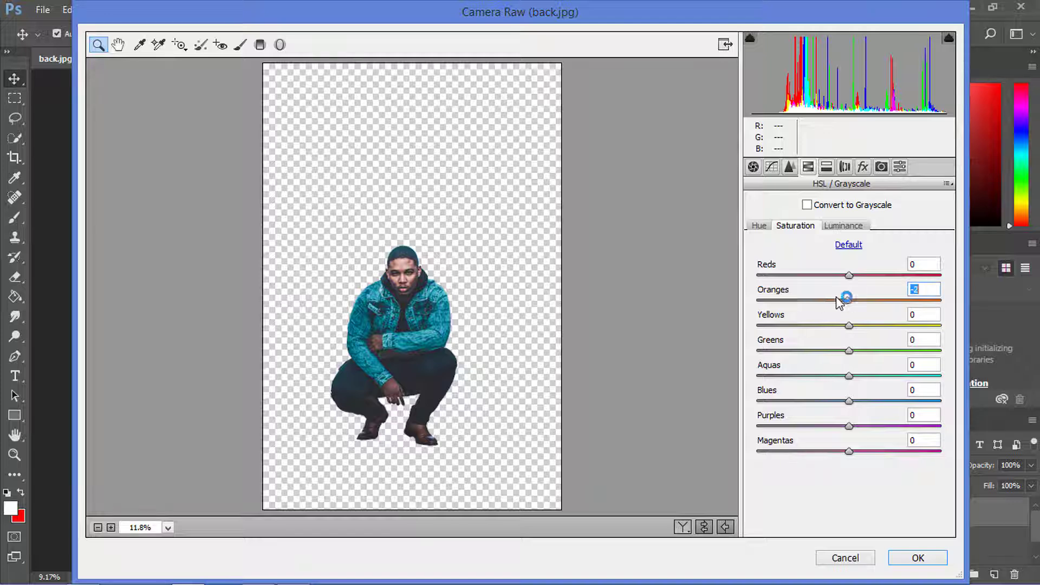
pyautogui.click(916, 555)
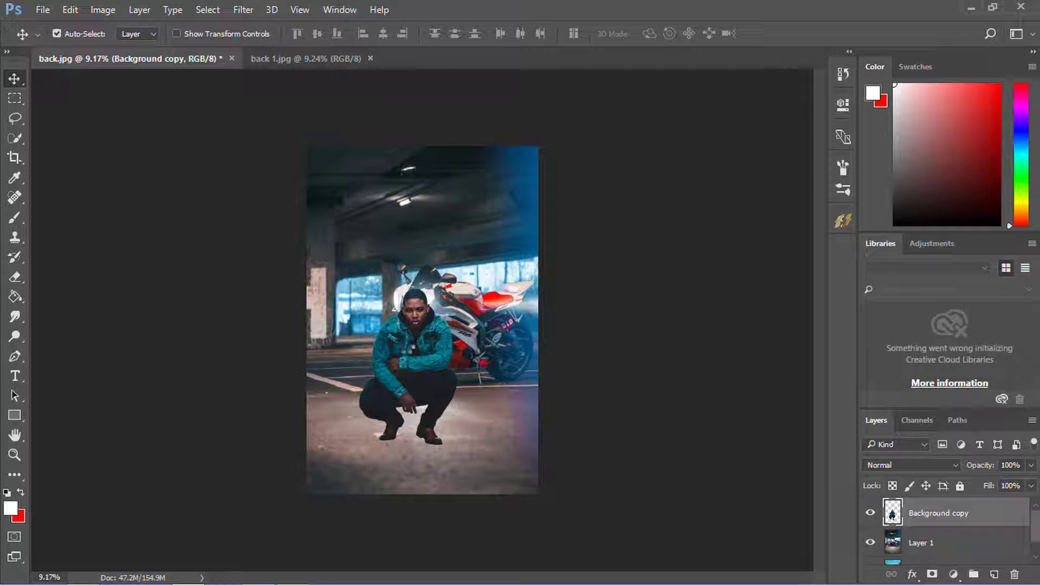
# - Darken the man's midtones with a Curves adjustment that maps RGB input 133 to output 118
pyautogui.scroll(3, 409, 345)
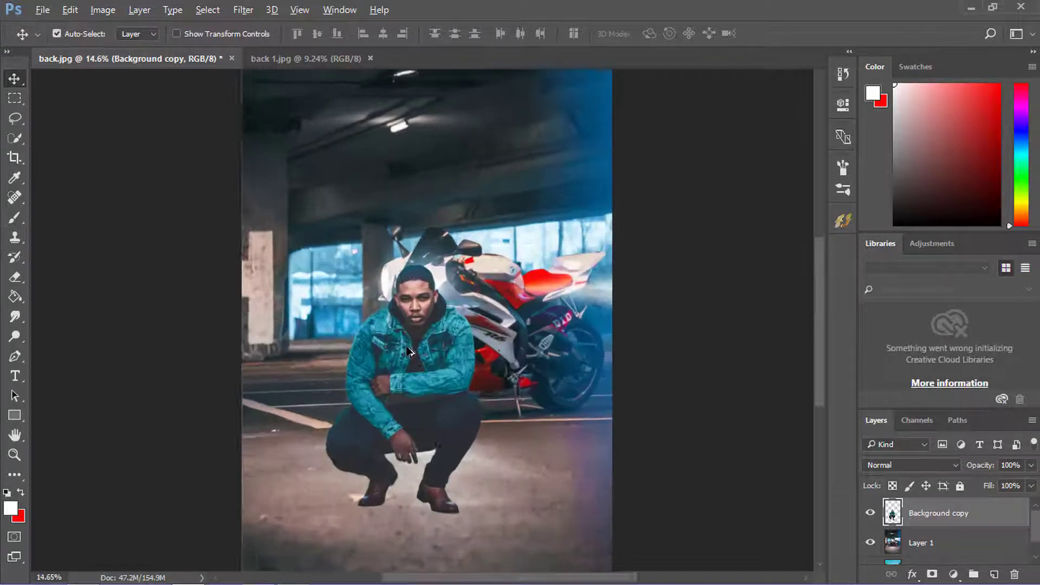
pyautogui.scroll(3, 409, 345)
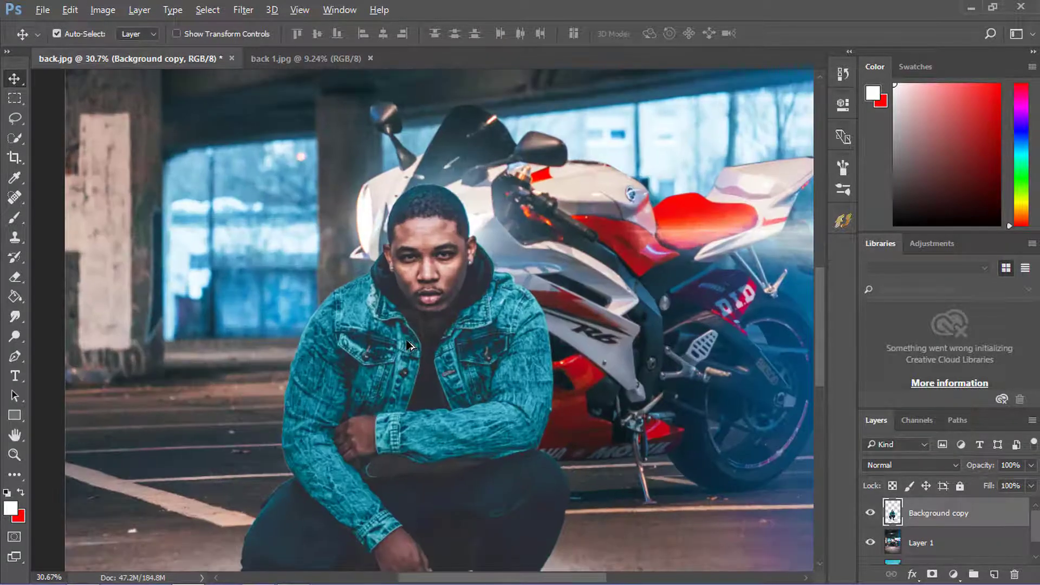
pyautogui.scroll(-5, 410, 345)
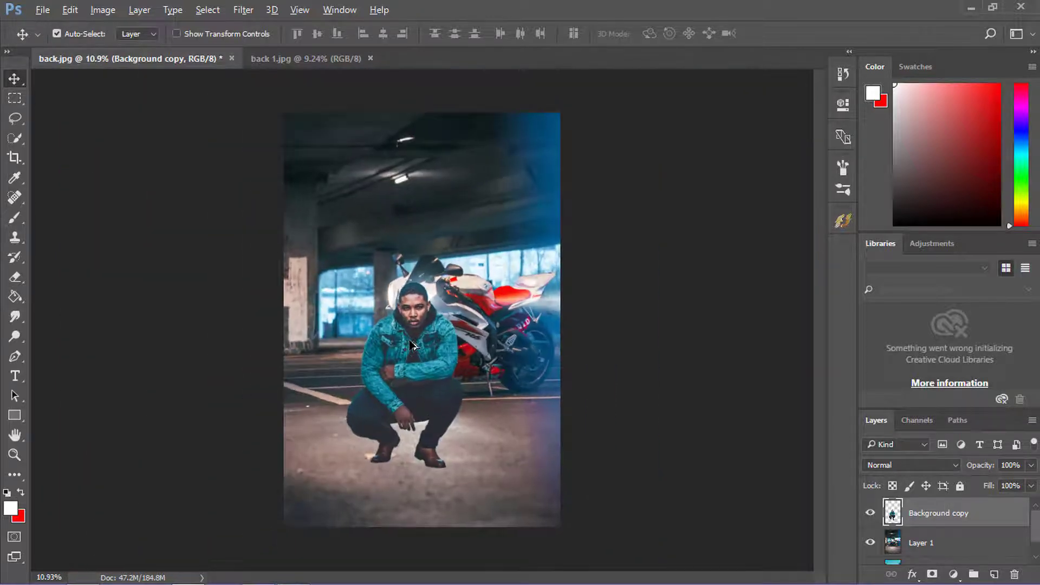
pyautogui.click(247, 11)
pyautogui.click(247, 12)
pyautogui.click(92, 11)
pyautogui.moveTo(115, 52)
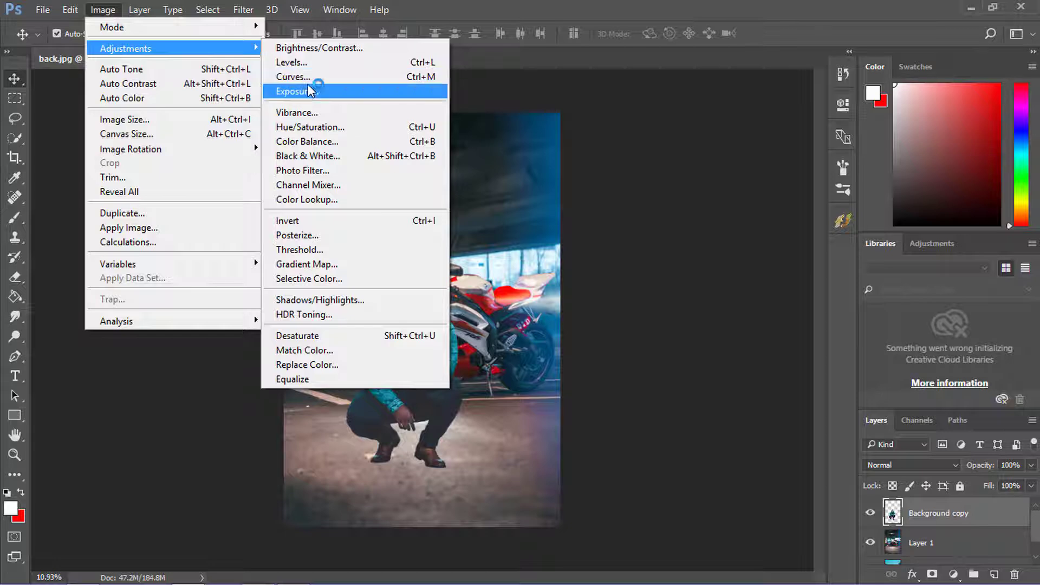
pyautogui.click(307, 77)
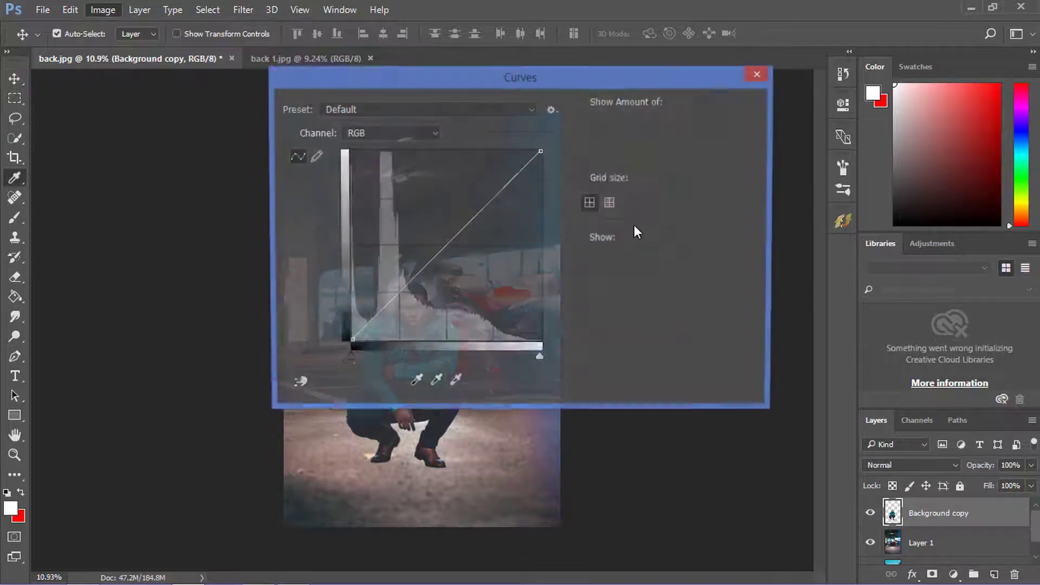
pyautogui.moveTo(509, 84); pyautogui.dragTo(824, 145)
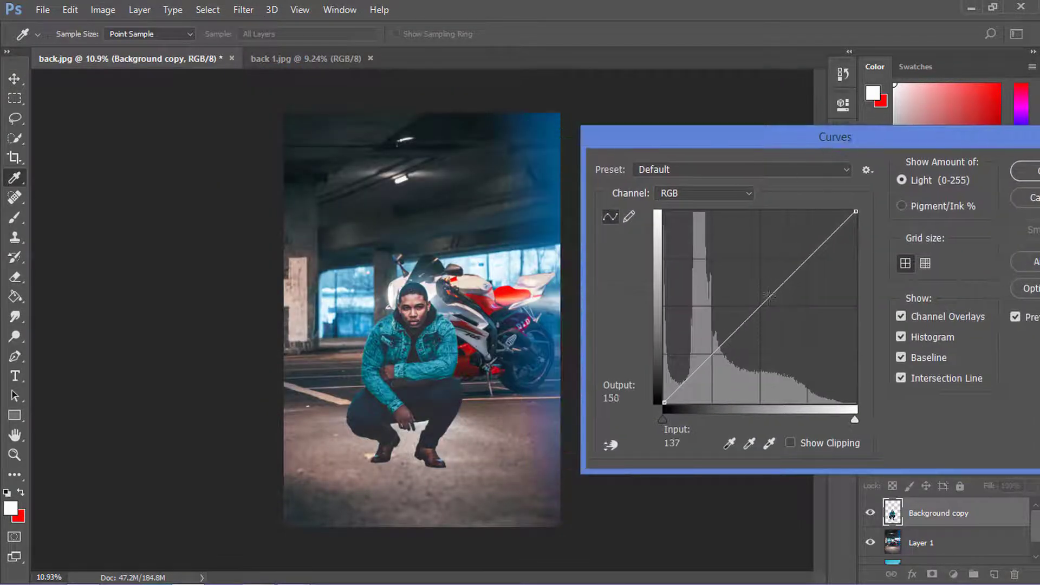
pyautogui.moveTo(758, 309); pyautogui.dragTo(764, 314)
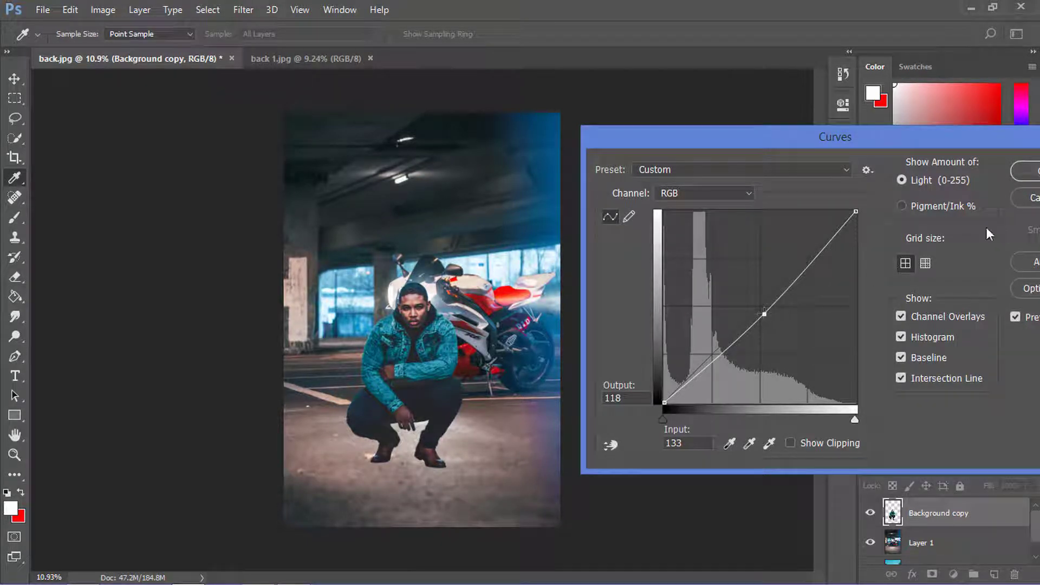
pyautogui.click(1019, 176)
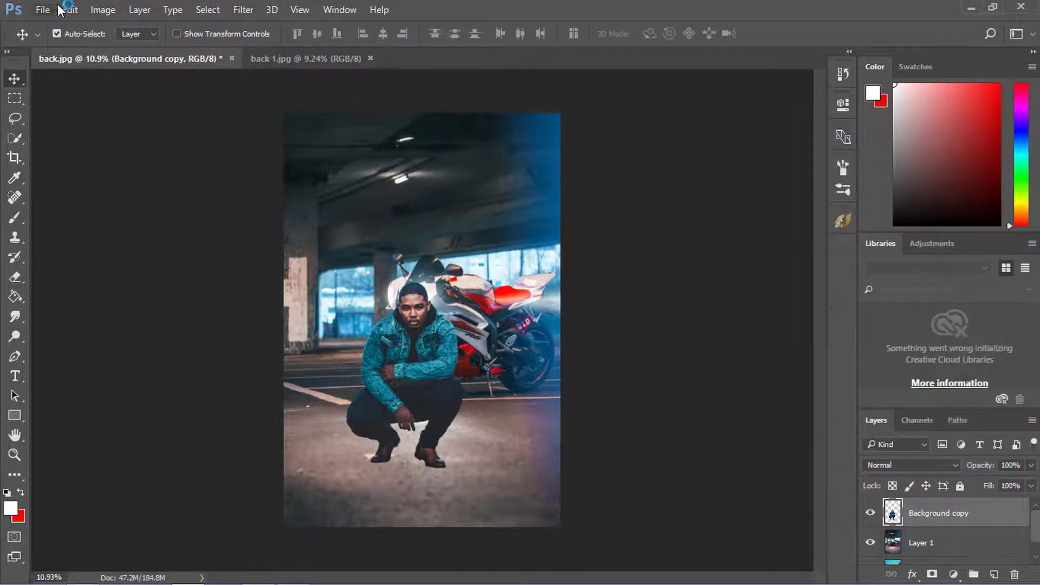
# - Apply a Levels adjustment to the man with the RGB midtone input set to 0.97
pyautogui.click(101, 11)
pyautogui.moveTo(130, 49)
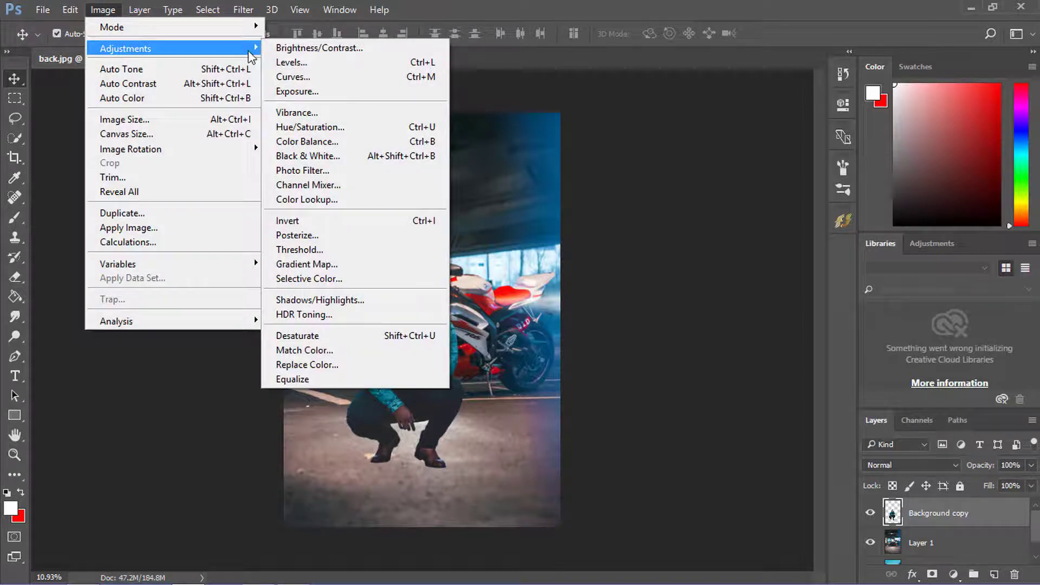
pyautogui.click(313, 66)
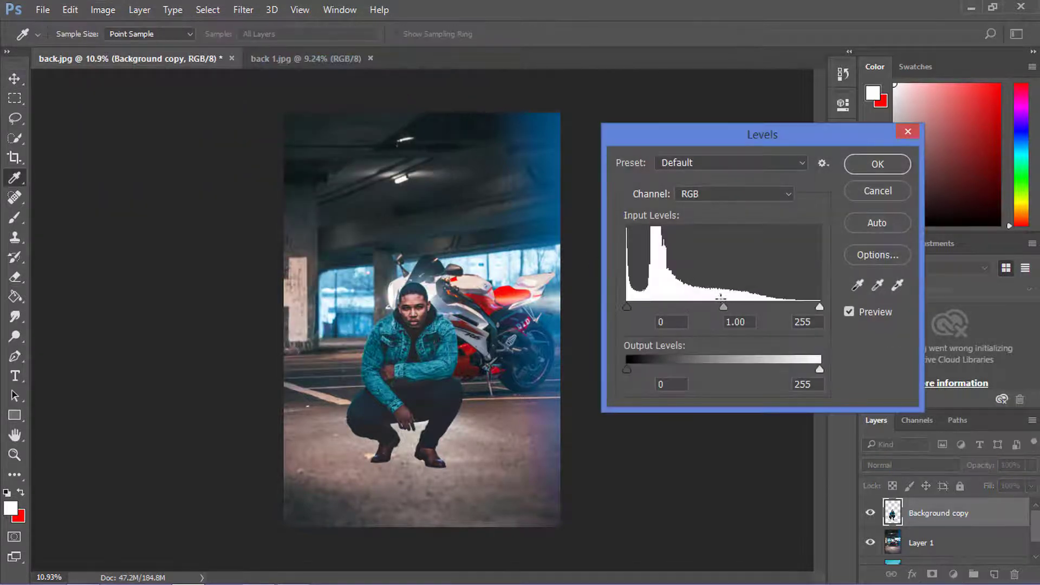
pyautogui.moveTo(725, 306); pyautogui.dragTo(735, 306)
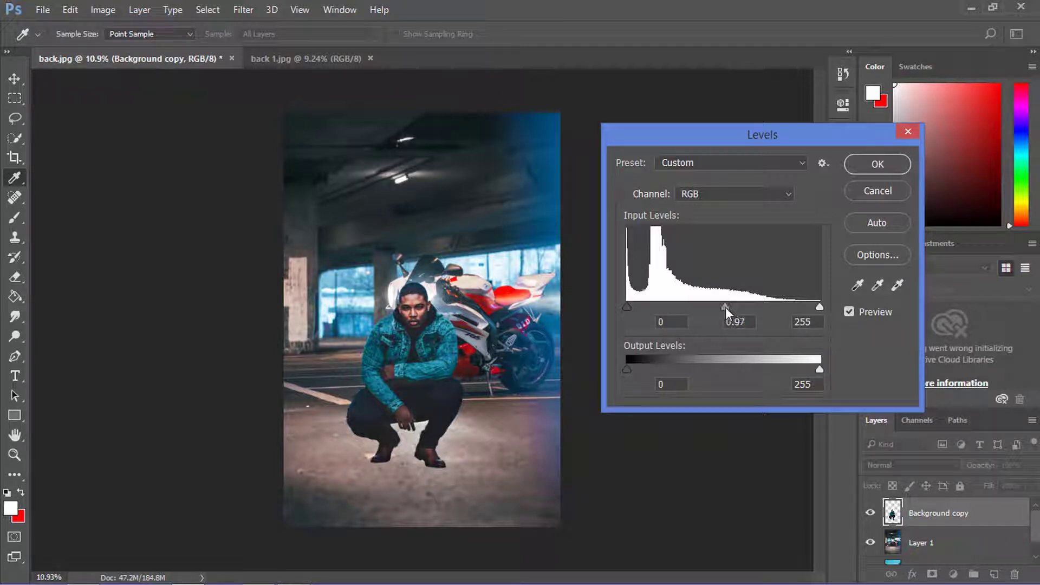
pyautogui.click(725, 307)
pyautogui.click(886, 167)
# - In a Camera Raw Filter on Layer 1, set Contrast +17, Clarity +17, Vibrance +30 and Saturation +34
pyautogui.scroll(-4, 412, 326)
pyautogui.scroll(4, 418, 346)
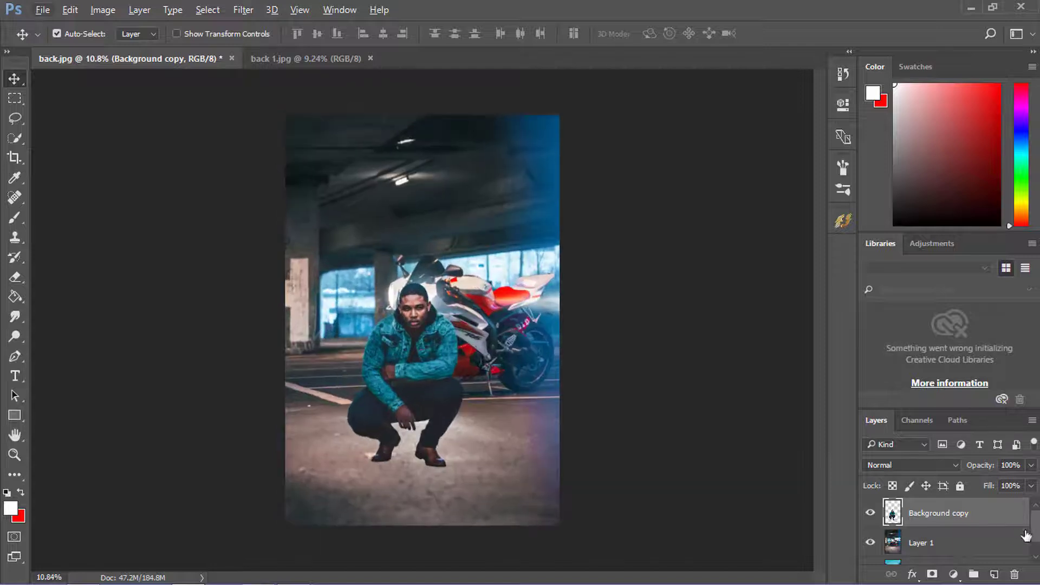
pyautogui.click(968, 542)
pyautogui.click(248, 9)
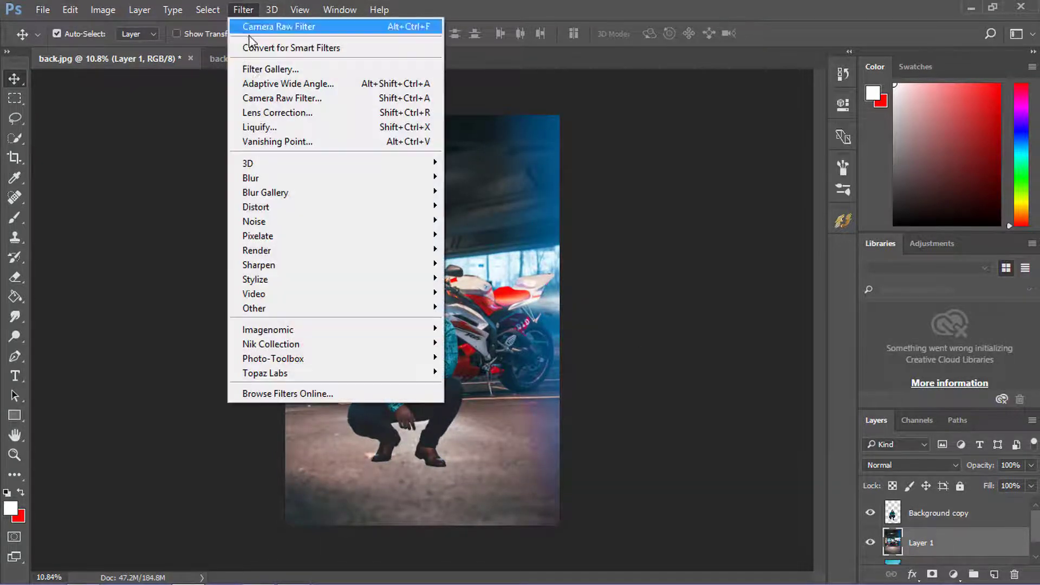
pyautogui.click(265, 98)
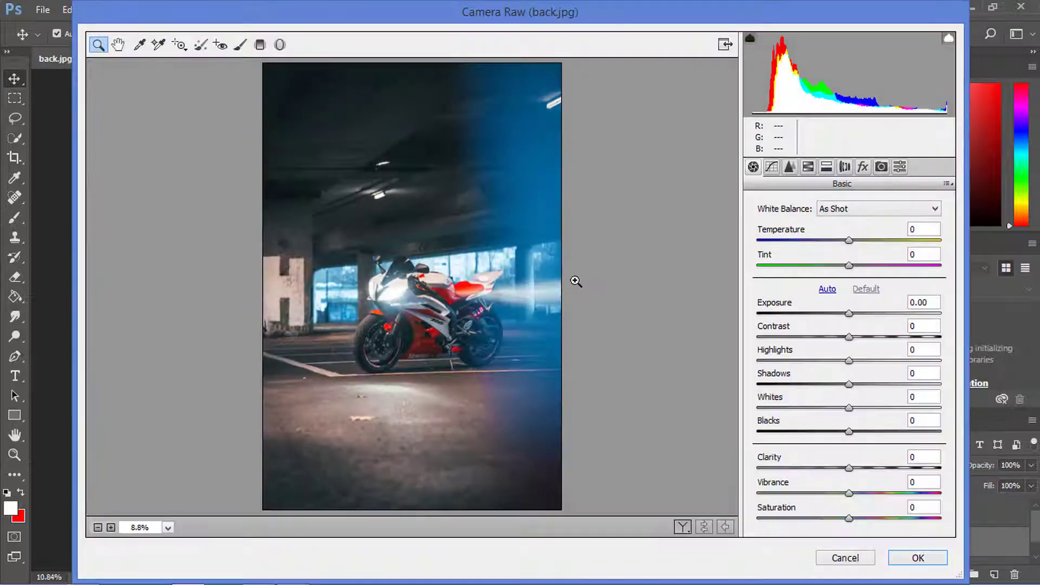
pyautogui.click(864, 337)
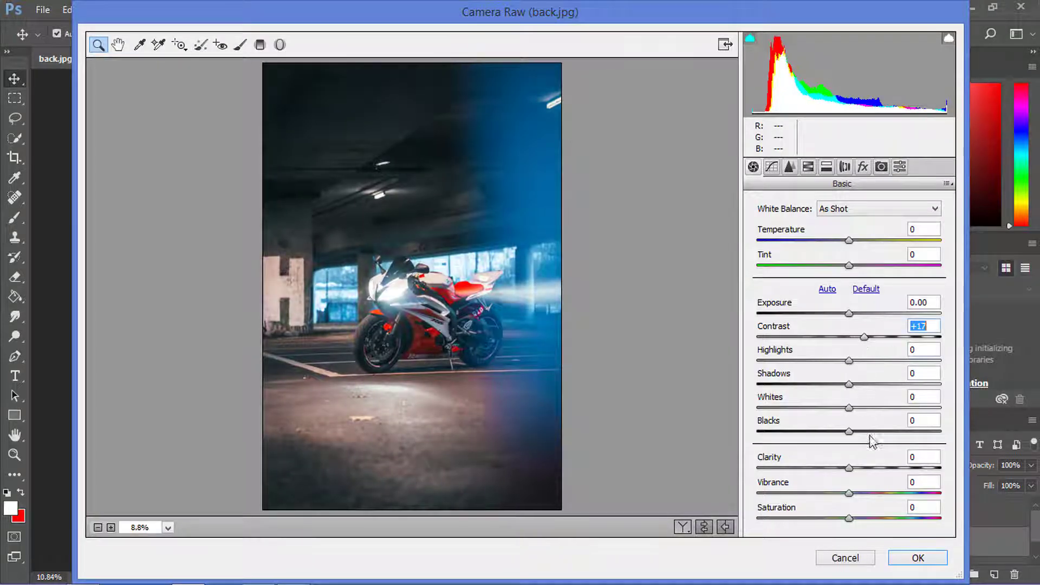
pyautogui.click(864, 468)
pyautogui.click(877, 494)
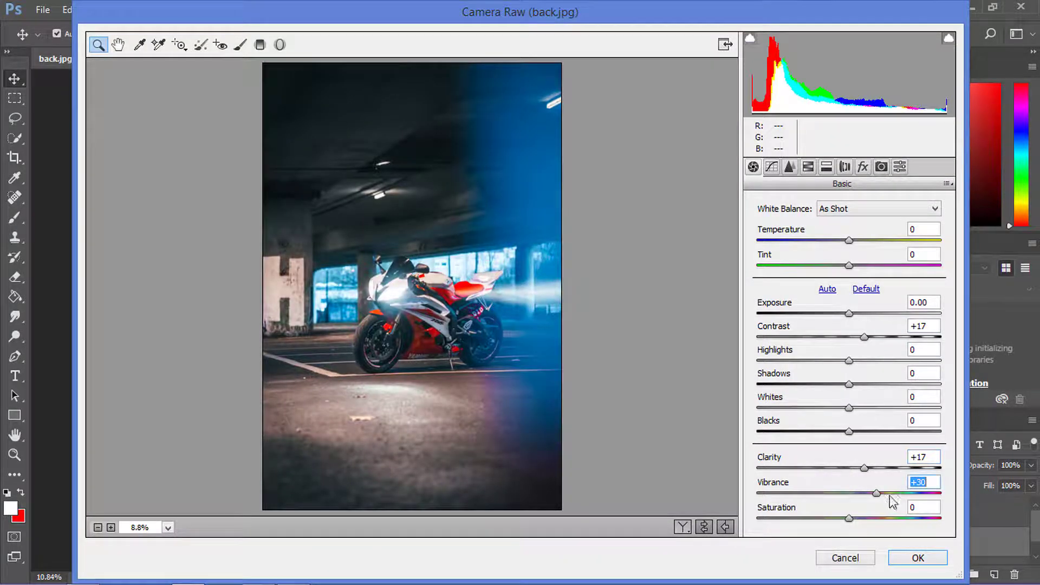
pyautogui.click(881, 518)
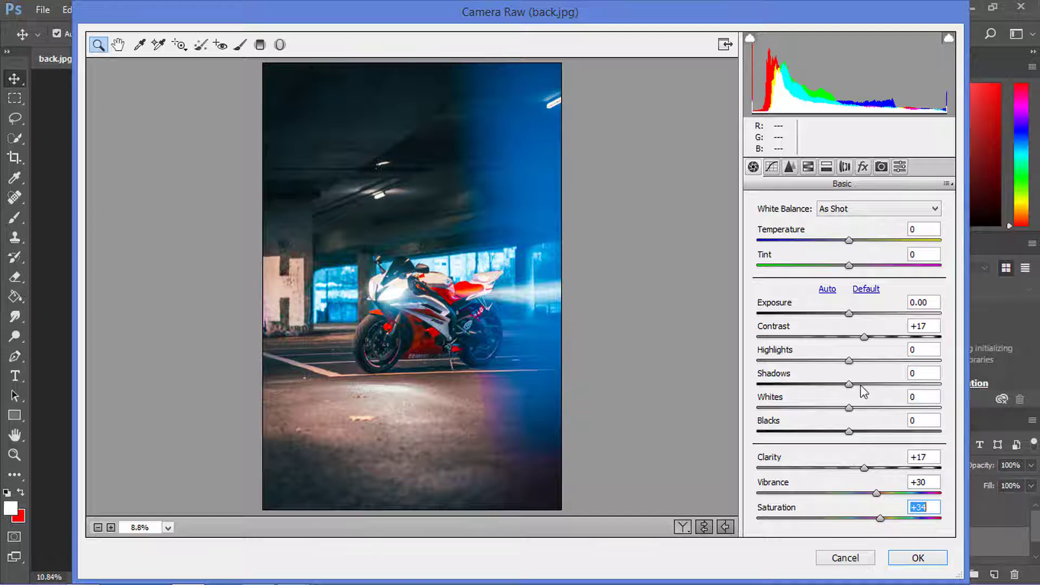
# - Set Shadows +59, Highlights -88, Contrast +25, Whites -20, Blacks -34, Saturation +73 and Vibrance +36, and apply the filter to the garage layer
pyautogui.moveTo(865, 386); pyautogui.dragTo(903, 384)
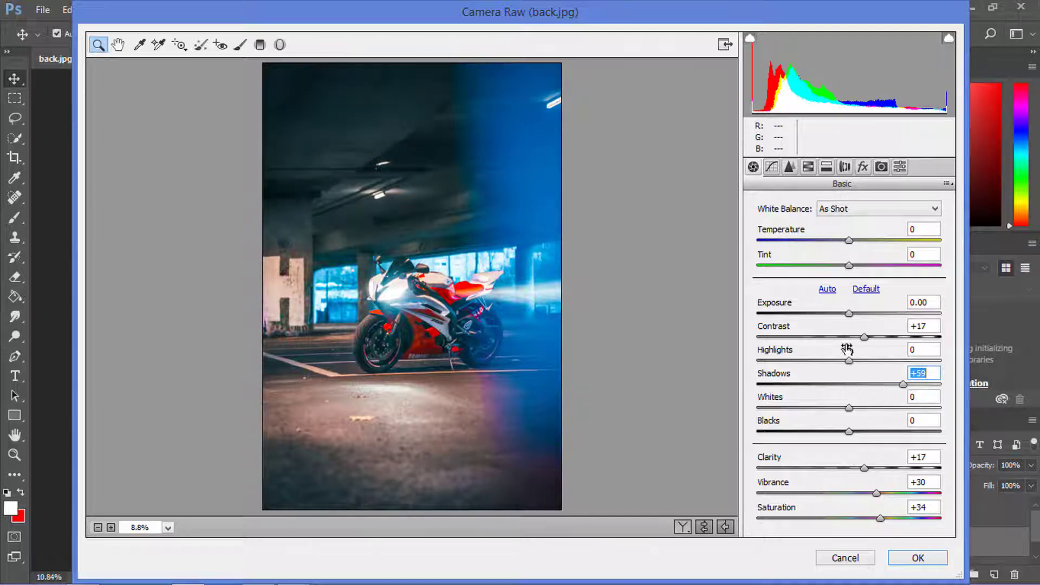
pyautogui.moveTo(841, 360); pyautogui.dragTo(764, 360)
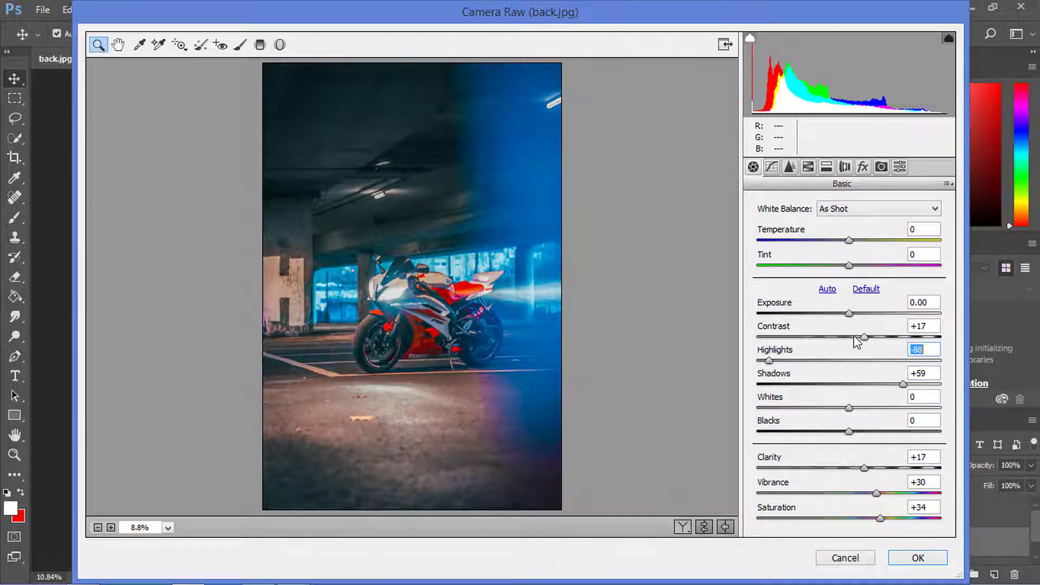
pyautogui.moveTo(860, 338)
pyautogui.mouseDown()
pyautogui.moveTo(824, 341)
pyautogui.moveTo(897, 337)
pyautogui.moveTo(871, 337)
pyautogui.mouseUp()
pyautogui.moveTo(838, 432); pyautogui.dragTo(818, 408)
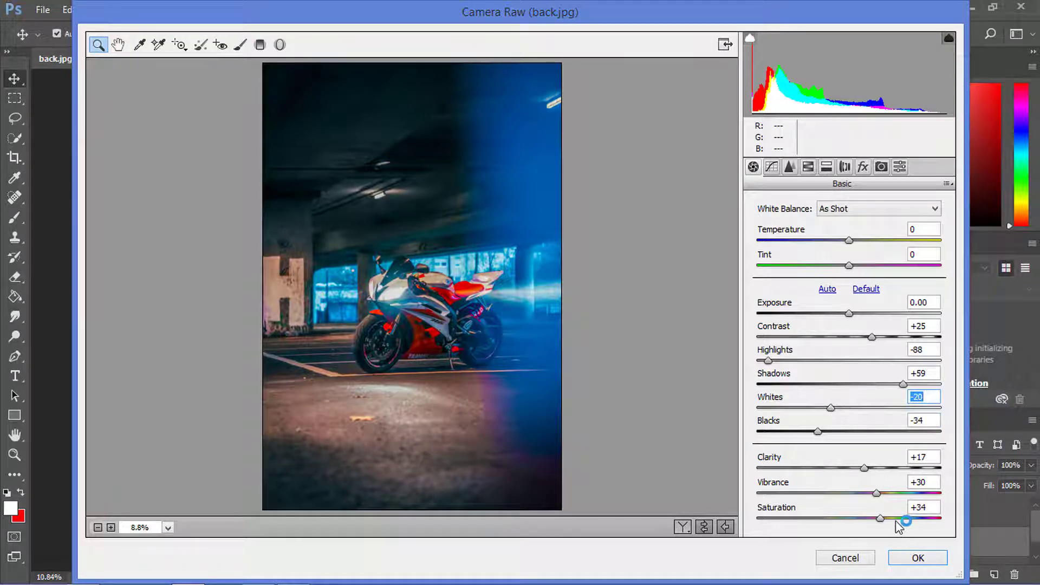
pyautogui.moveTo(901, 518); pyautogui.dragTo(882, 496)
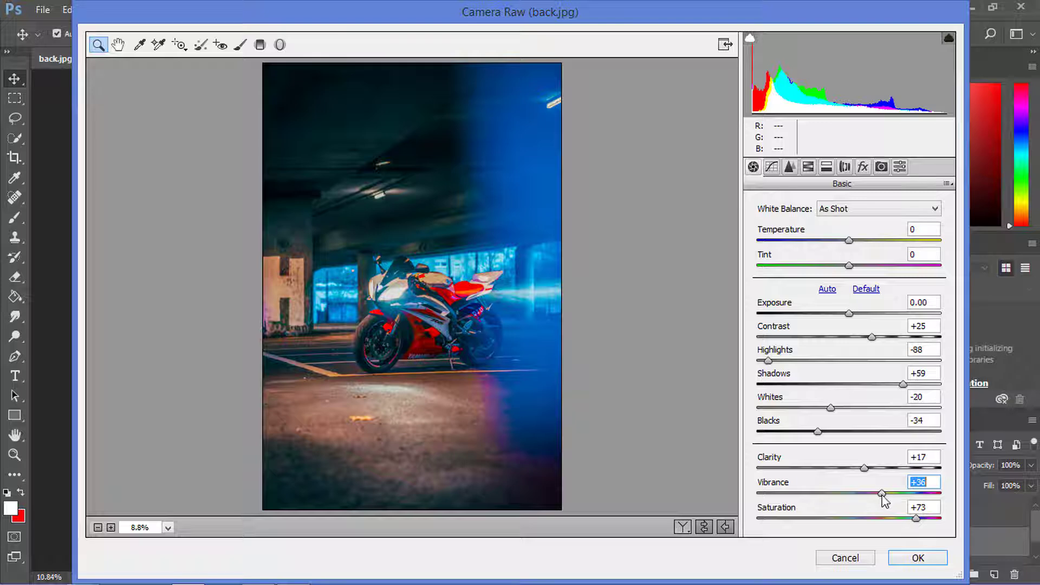
pyautogui.click(920, 558)
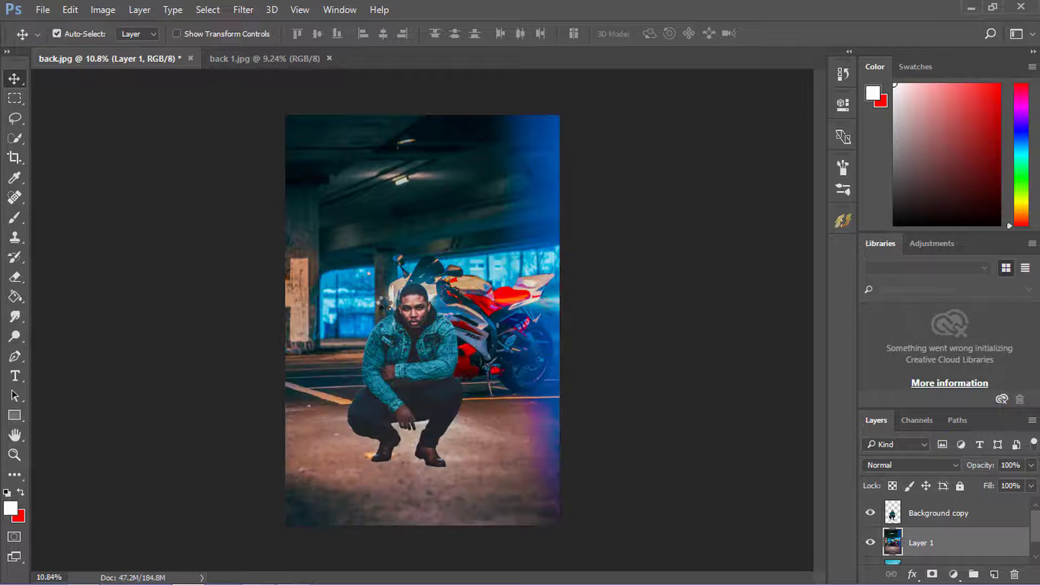
# - Open Perfect Editor.jpg and download.jpeg, and bring the sparks image into back.jpg above the Background copy layer
pyautogui.scroll(-5, 385, 307)
pyautogui.scroll(6, 403, 356)
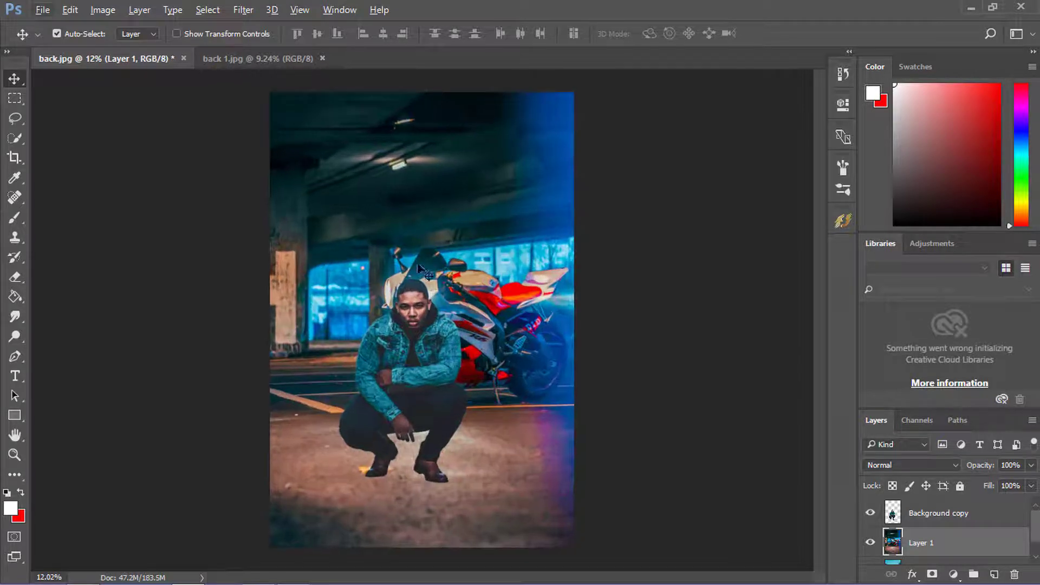
pyautogui.click(43, 10)
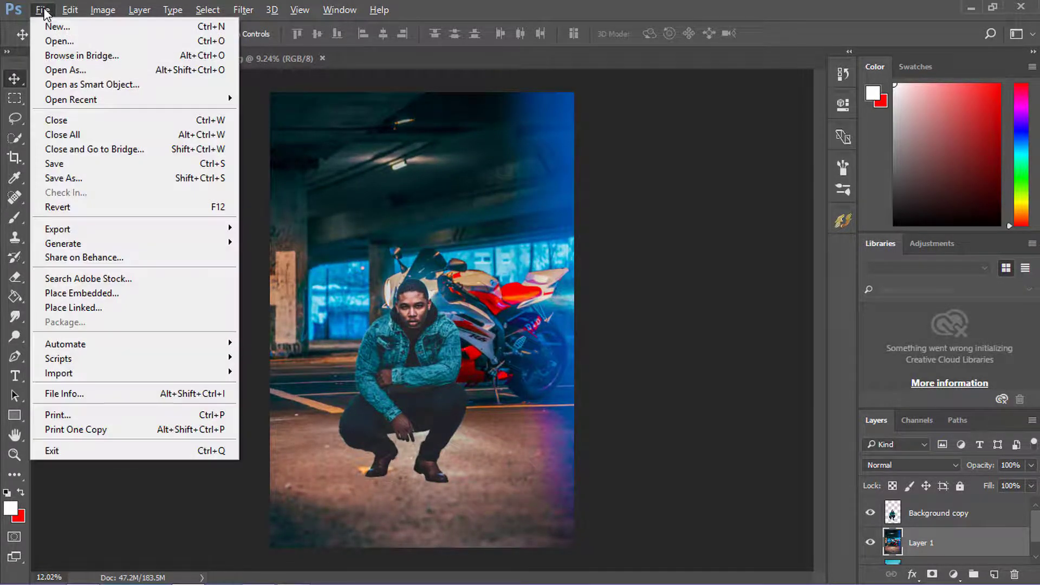
pyautogui.click(63, 41)
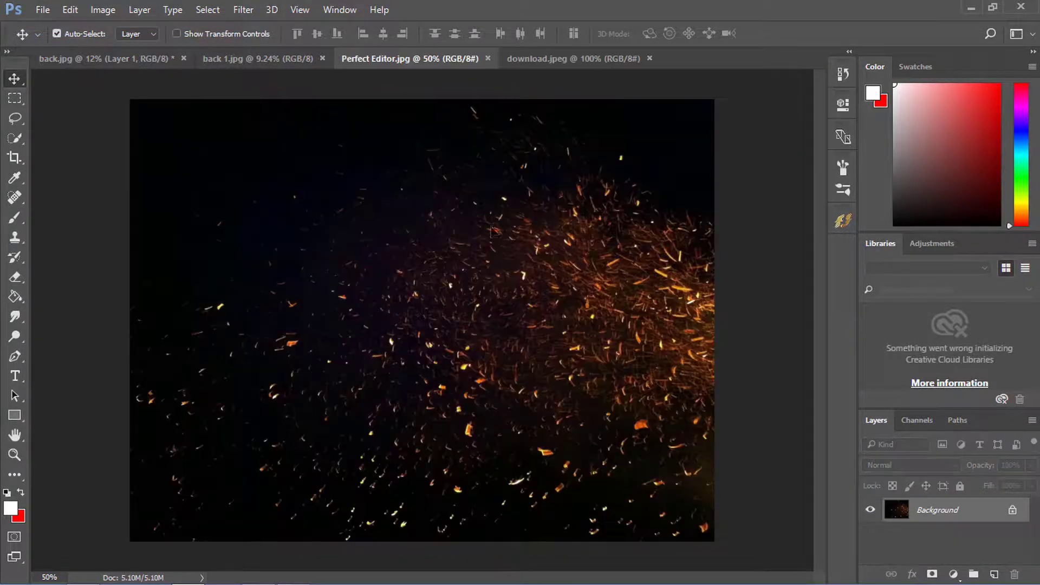
pyautogui.moveTo(493, 229); pyautogui.dragTo(523, 412)
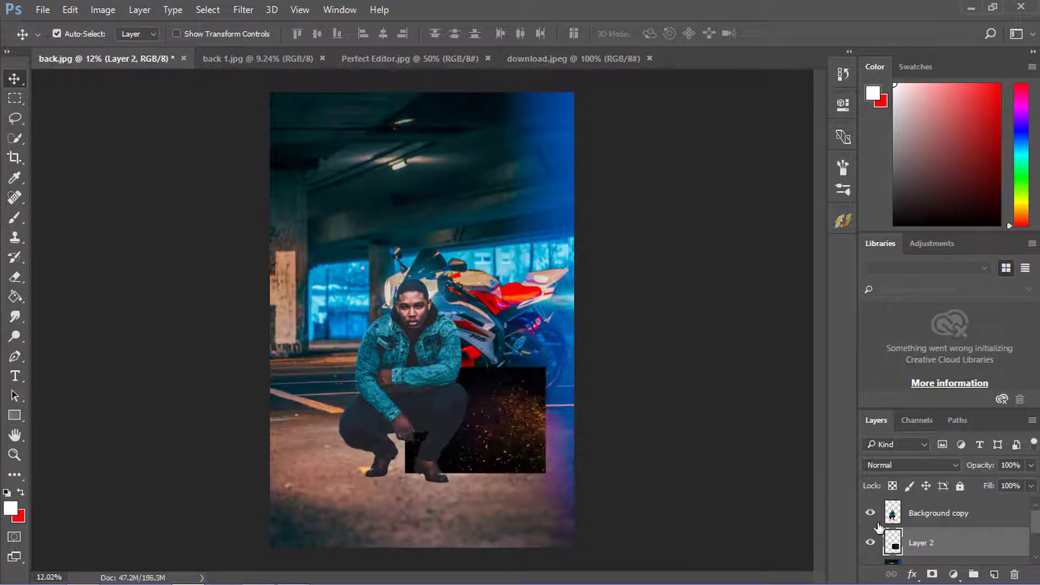
pyautogui.moveTo(944, 550); pyautogui.dragTo(943, 504)
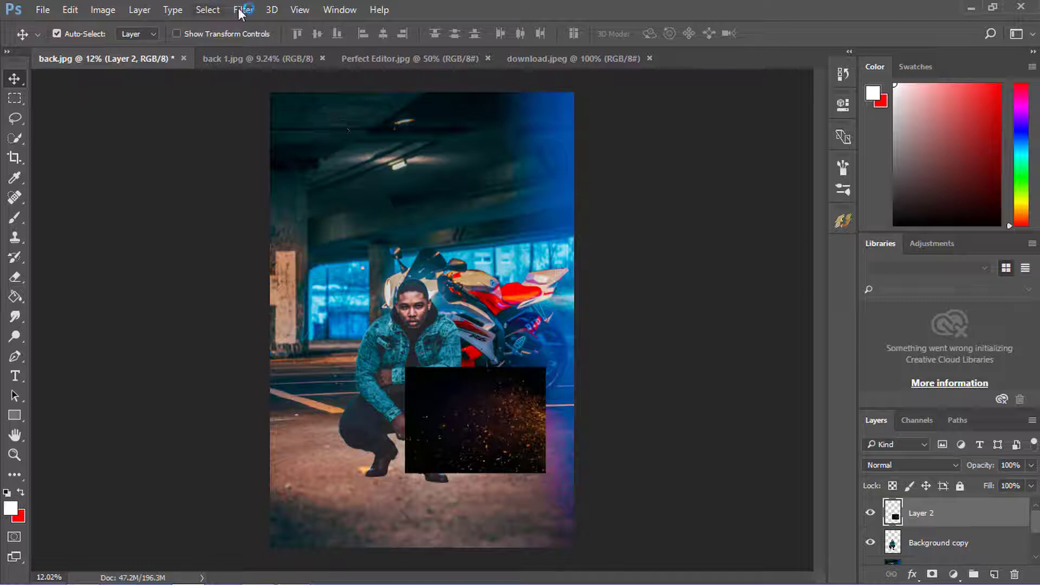
# - Set the sparks layer's blend mode to Screen and scale it to about 309% over the lower part of the picture
pyautogui.click(921, 465)
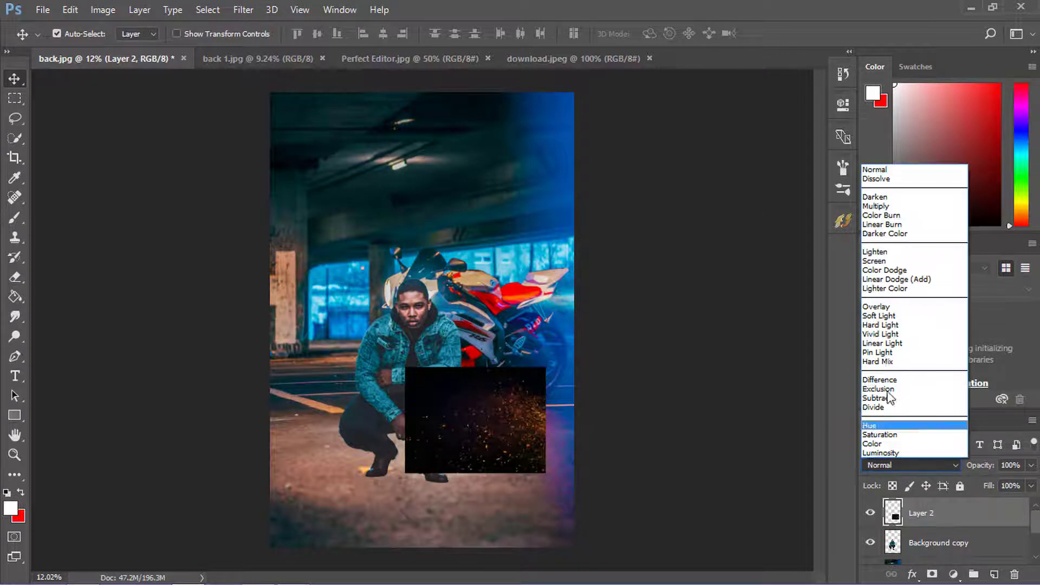
pyautogui.click(888, 262)
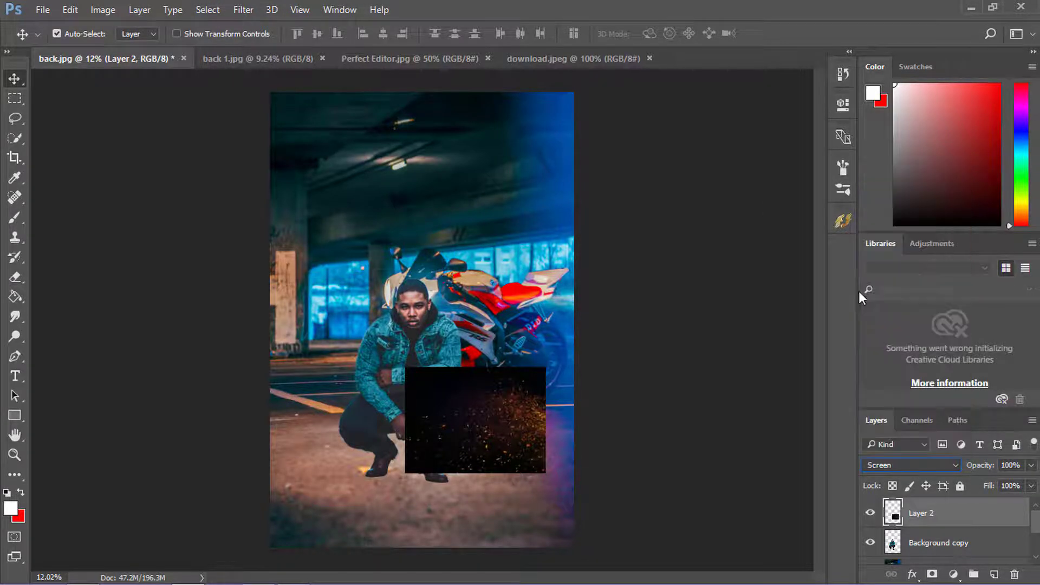
pyautogui.click(239, 32)
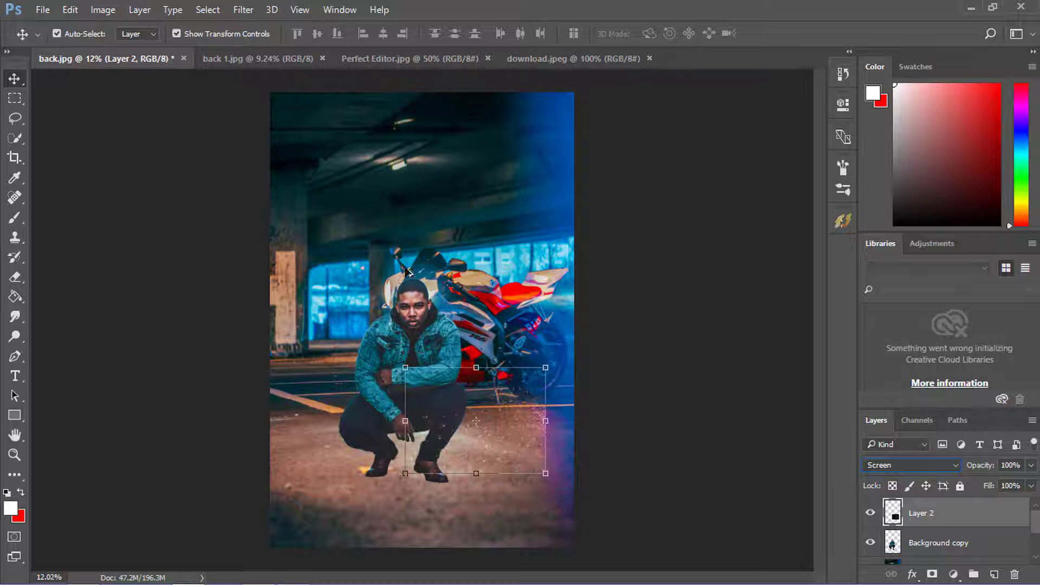
pyautogui.moveTo(546, 473); pyautogui.dragTo(460, 454)
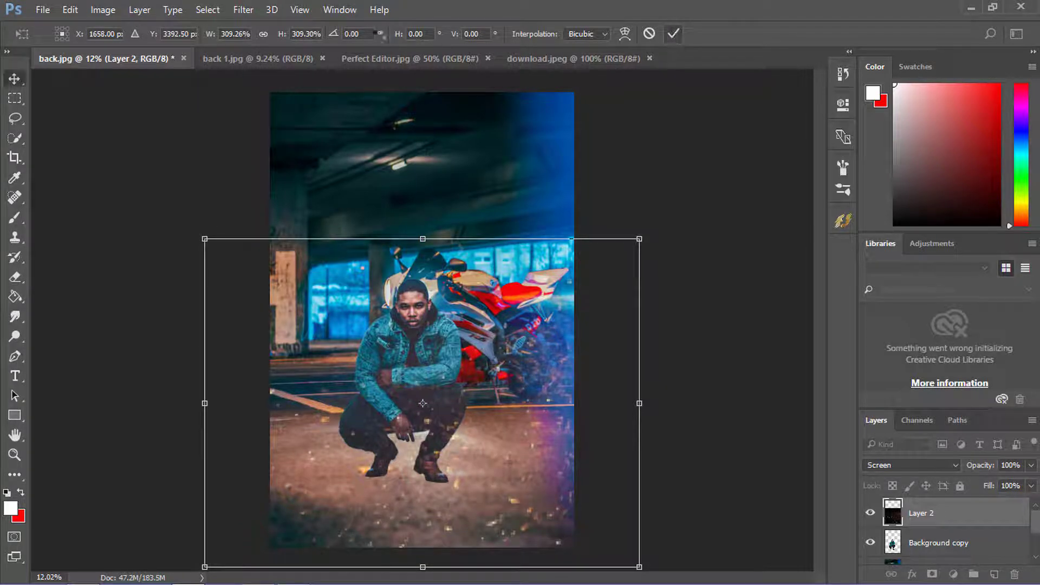
pyautogui.click(674, 34)
pyautogui.click(226, 31)
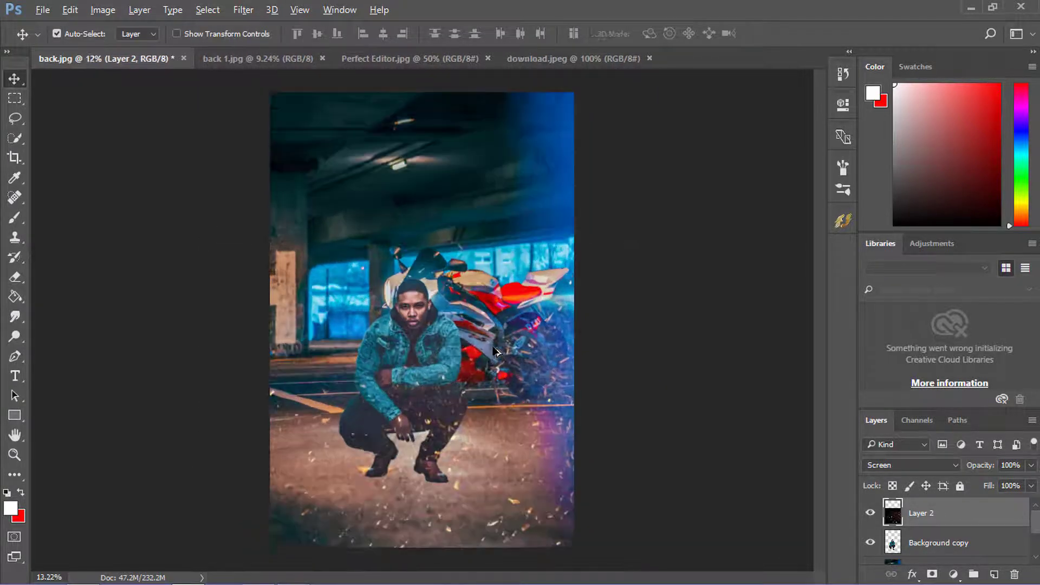
pyautogui.scroll(1, 497, 351)
pyautogui.scroll(-1, 497, 351)
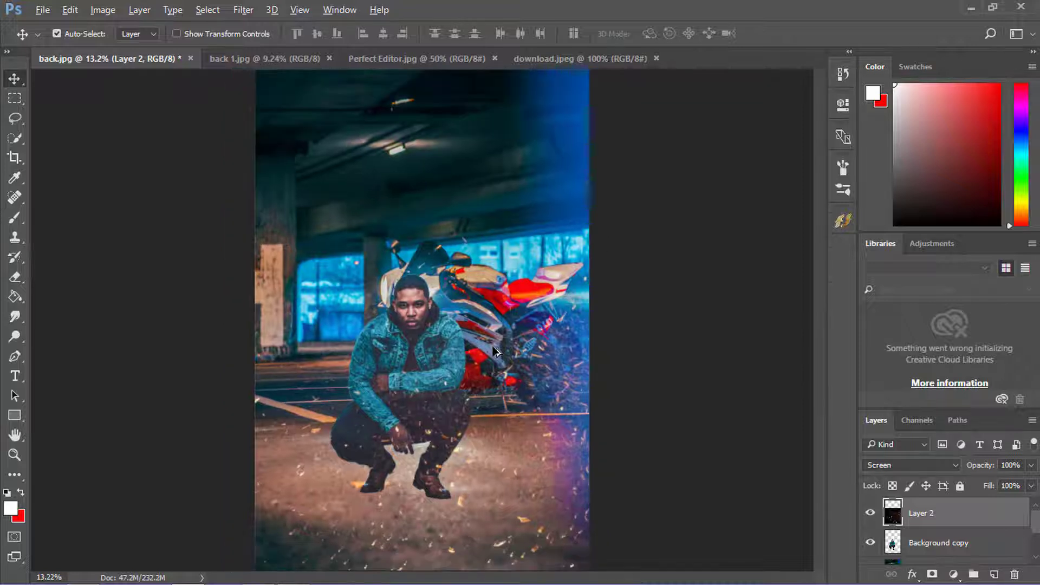
# - Bring the red glow from download.jpeg into back.jpg at the picture's upper-left edge and scale it to about 1245%
pyautogui.click(560, 52)
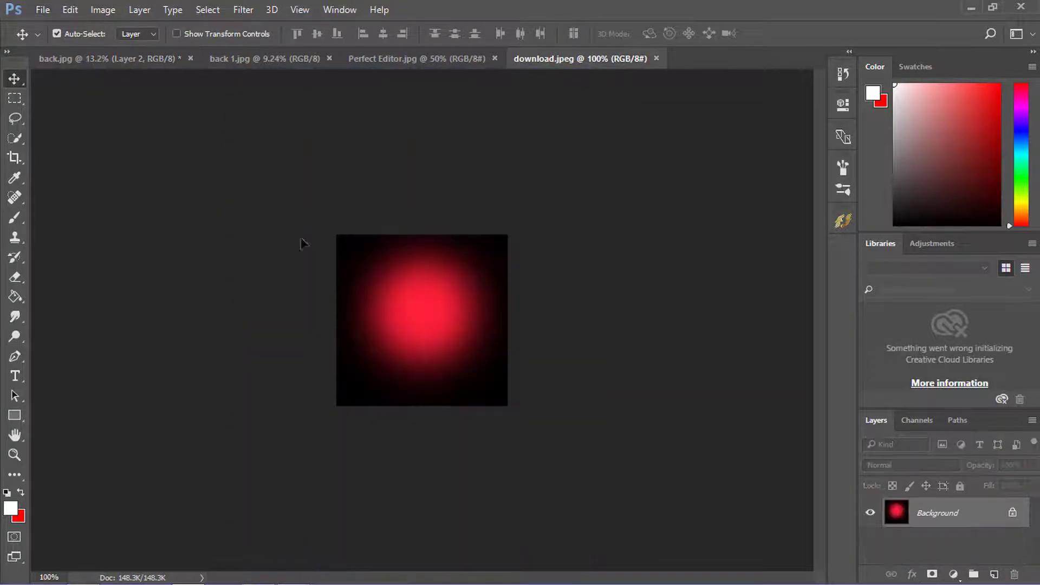
pyautogui.moveTo(302, 243); pyautogui.dragTo(260, 193)
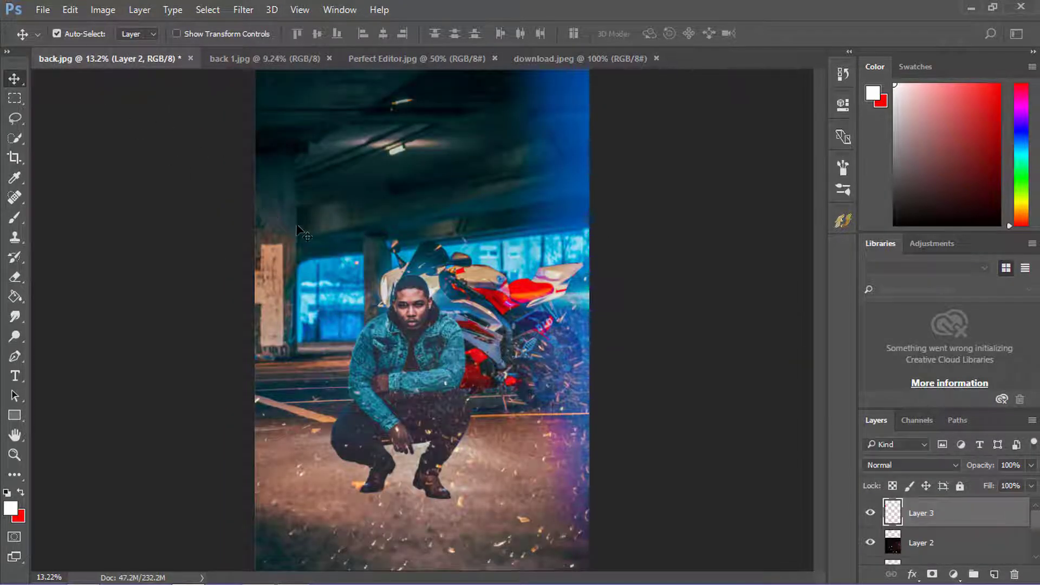
pyautogui.click(176, 34)
pyautogui.moveTo(275, 206); pyautogui.dragTo(412, 320)
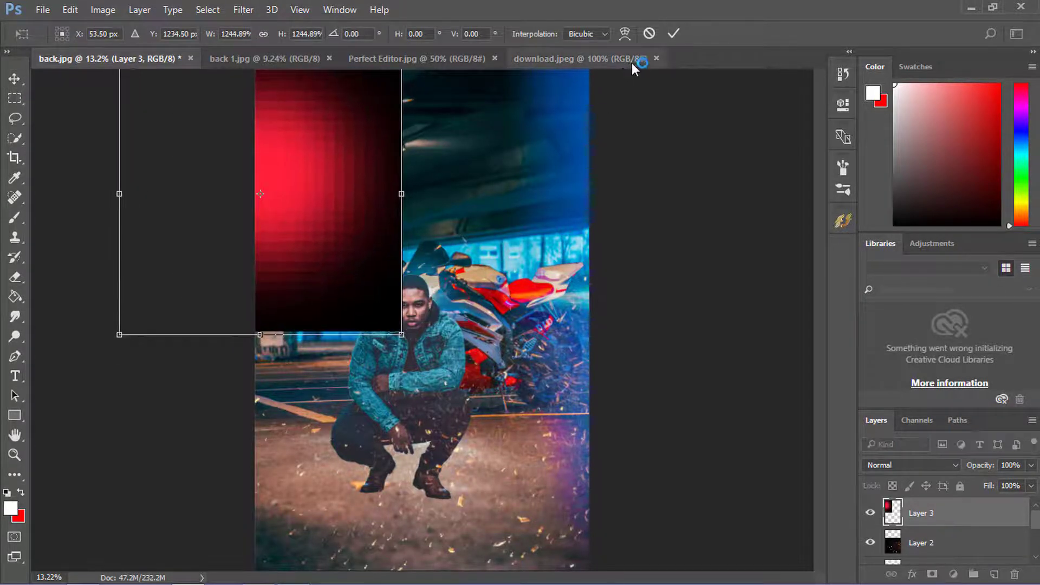
pyautogui.click(673, 34)
pyautogui.scroll(-2, 488, 164)
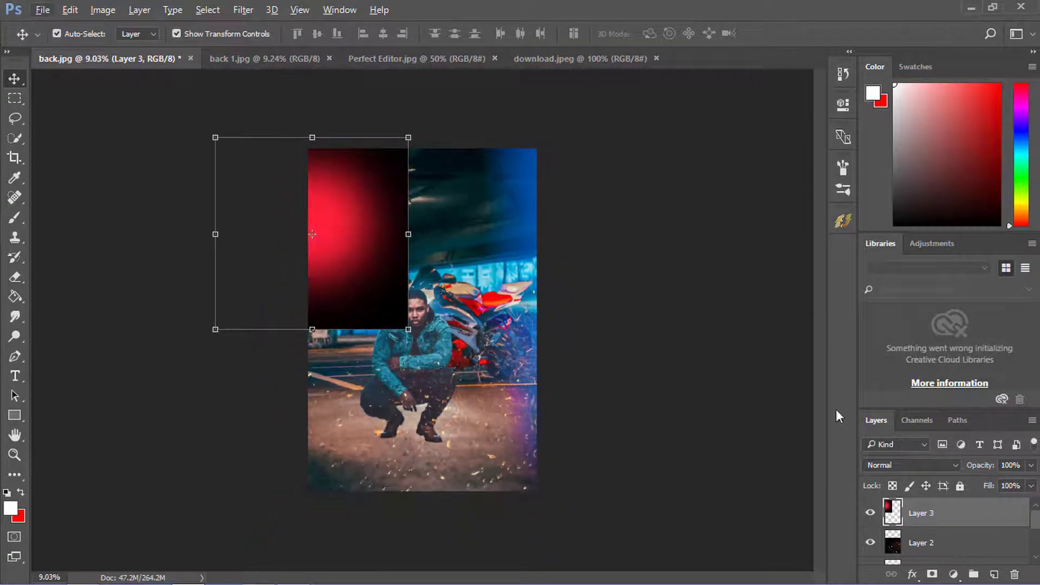
# - Set the red glow layer to Screen, enlarge it to about 220% and position it along the picture's left side
pyautogui.click(883, 466)
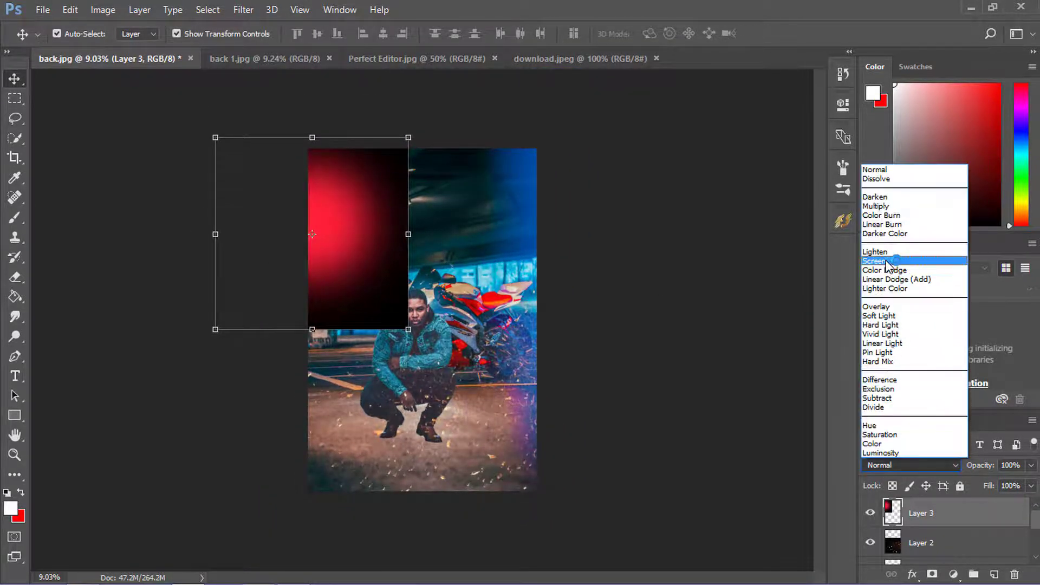
pyautogui.click(889, 261)
pyautogui.moveTo(410, 332); pyautogui.dragTo(515, 459)
pyautogui.moveTo(411, 238); pyautogui.dragTo(333, 180)
pyautogui.moveTo(334, 218); pyautogui.dragTo(335, 272)
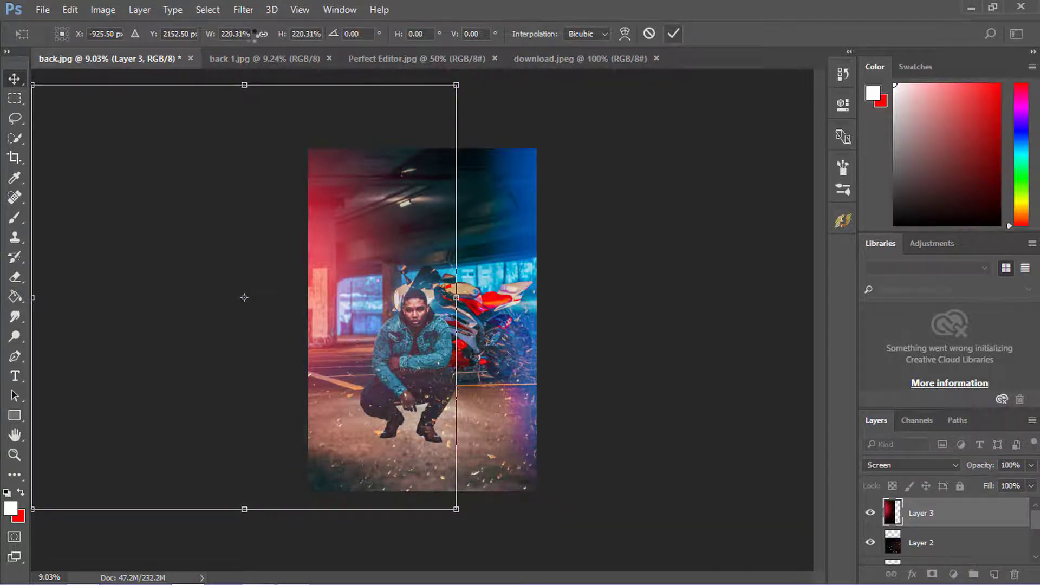
pyautogui.click(255, 34)
pyautogui.scroll(-3, 408, 250)
pyautogui.scroll(4, 423, 332)
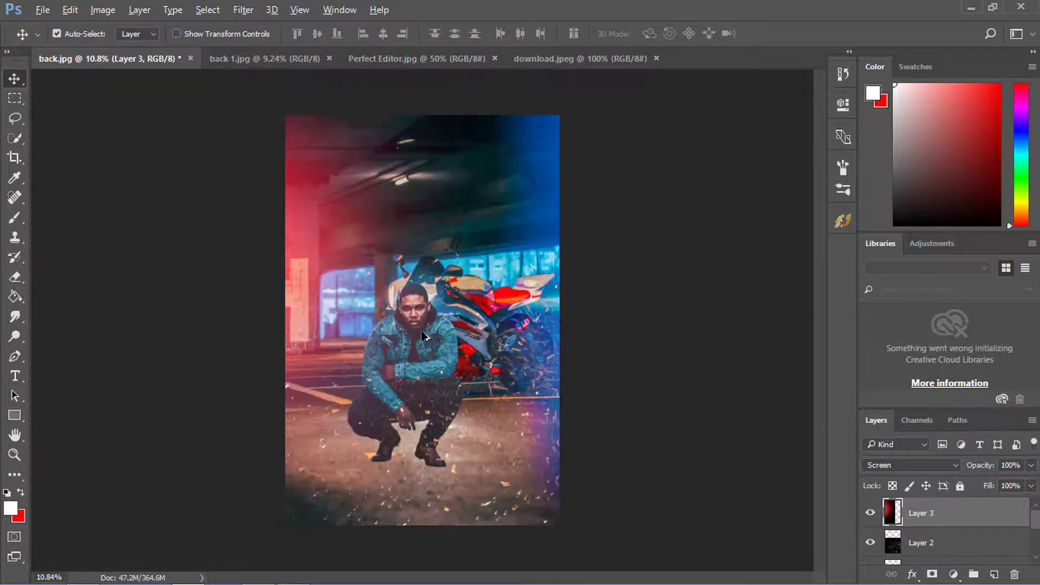
pyautogui.scroll(2, 423, 336)
pyautogui.scroll(-1, 454, 349)
pyautogui.scroll(-2, 926, 514)
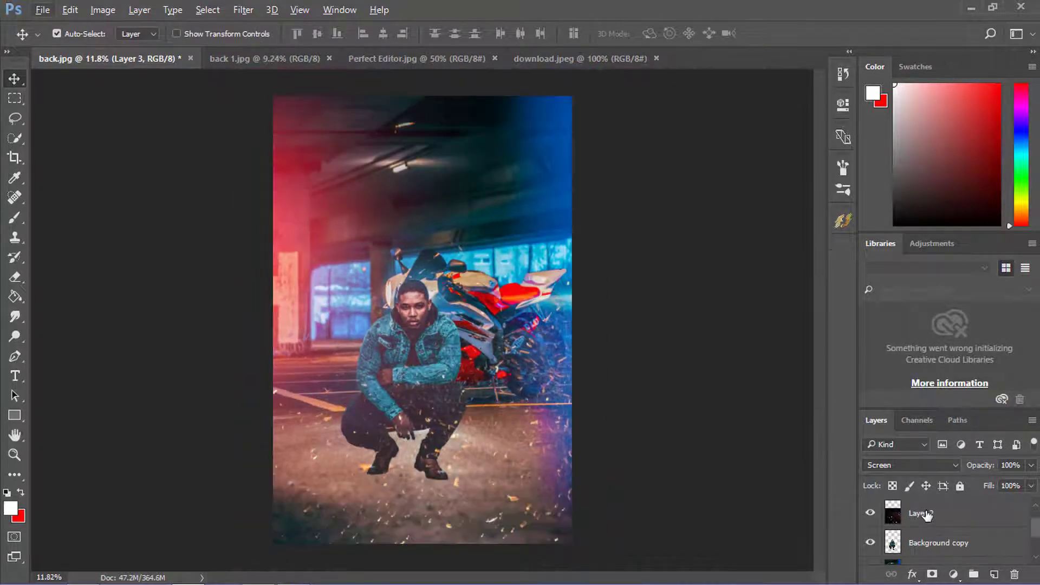
pyautogui.click(928, 515)
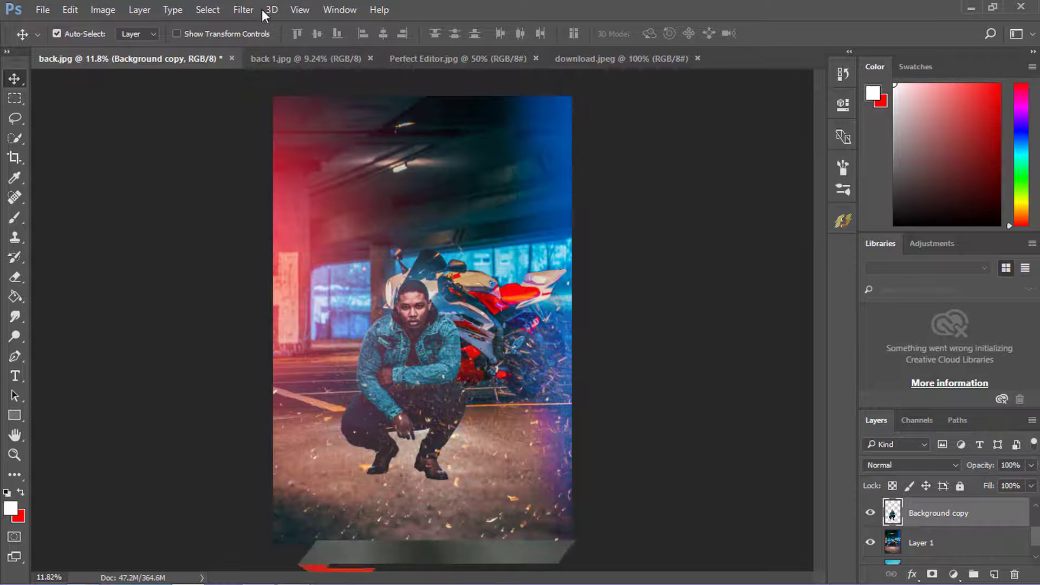
pyautogui.click(242, 10)
pyautogui.click(239, 9)
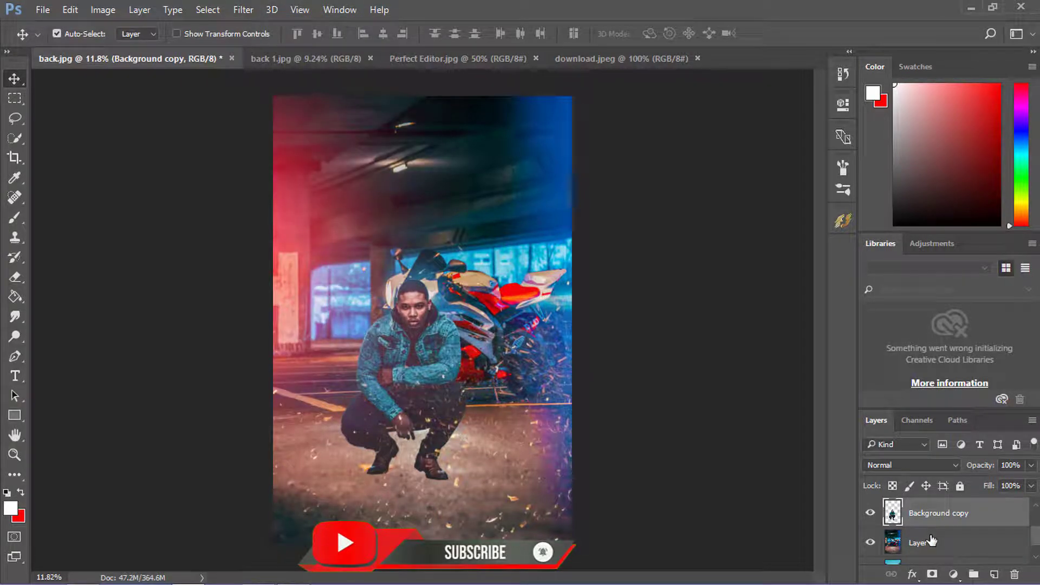
# - Move the red glow Layer 3 below the Background copy layer so the glow sits behind the man
pyautogui.scroll(3, 931, 540)
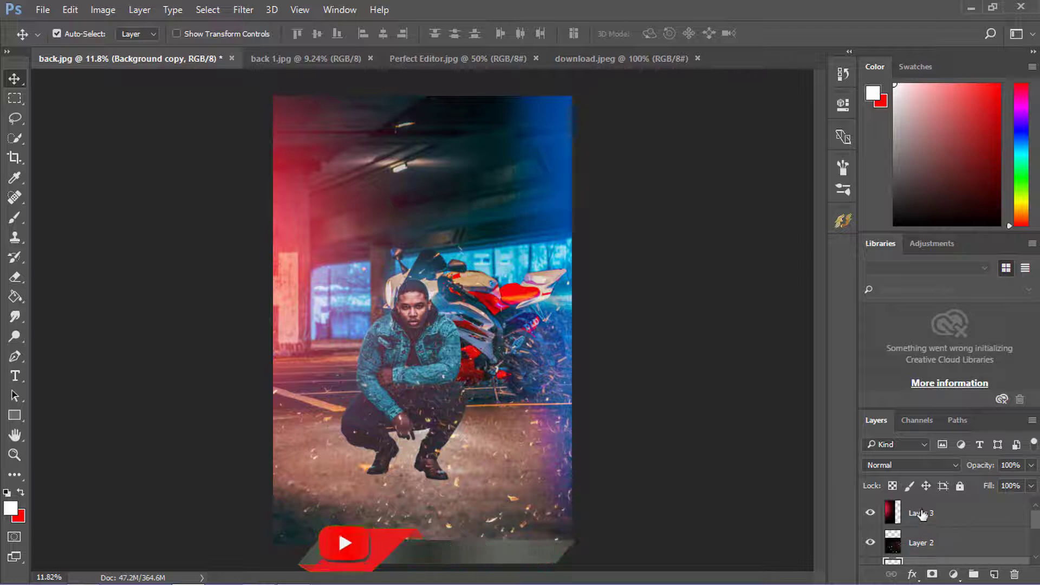
pyautogui.moveTo(922, 515); pyautogui.dragTo(922, 555)
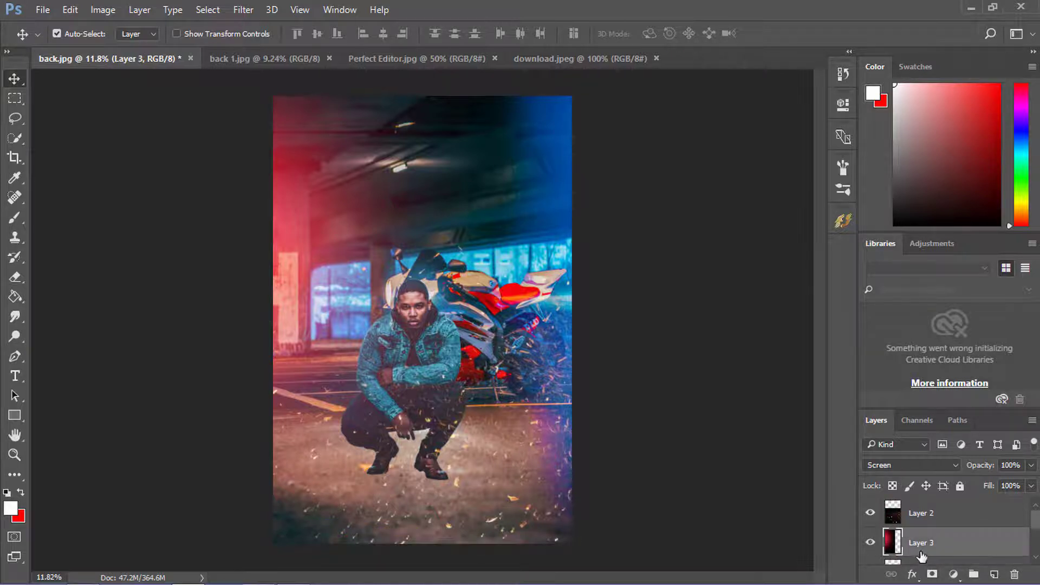
pyautogui.scroll(-1, 922, 556)
pyautogui.moveTo(923, 517); pyautogui.dragTo(927, 559)
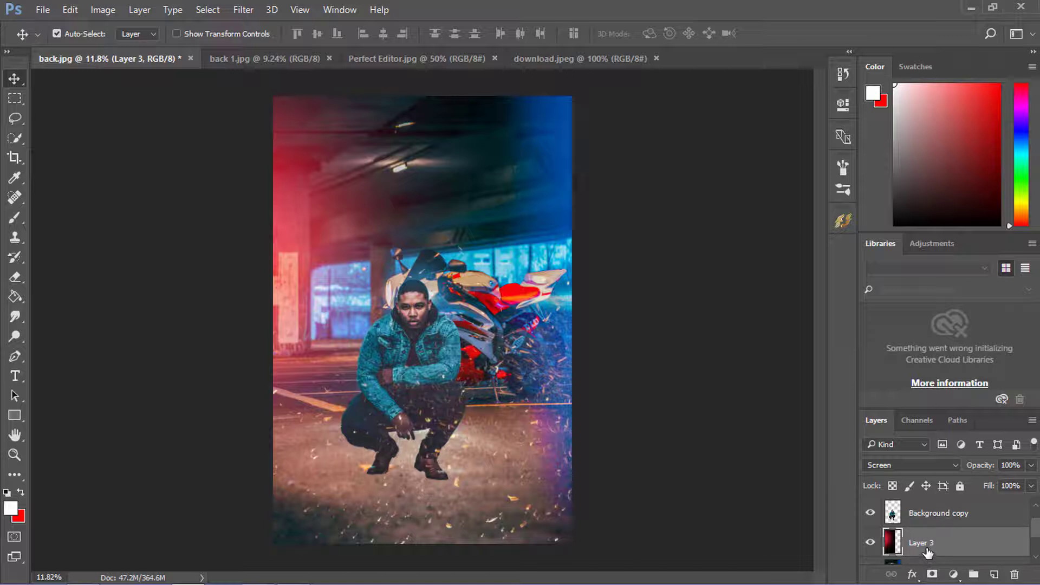
# - Apply the Camera Raw Filter to the Background copy layer with Clarity +31, Blacks +9, Contrast +8 and Exposure -0.05
pyautogui.scroll(1, 928, 550)
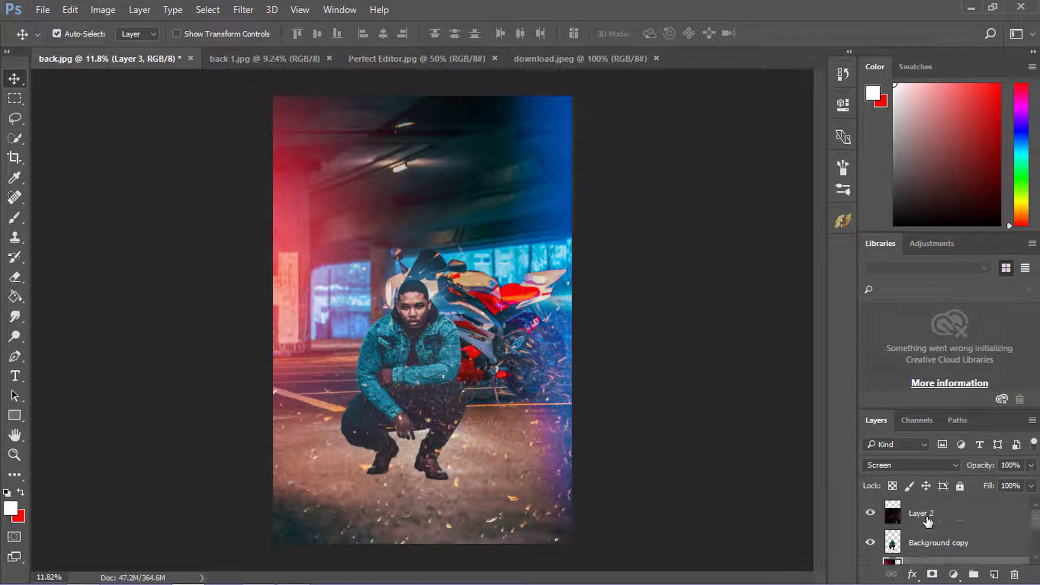
pyautogui.scroll(3, 534, 436)
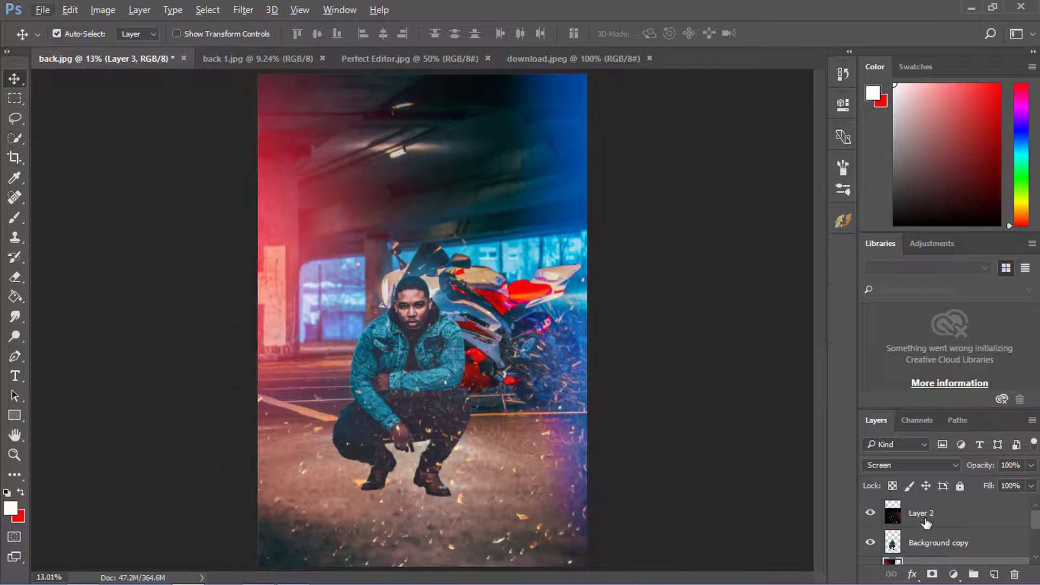
pyautogui.scroll(5, 482, 319)
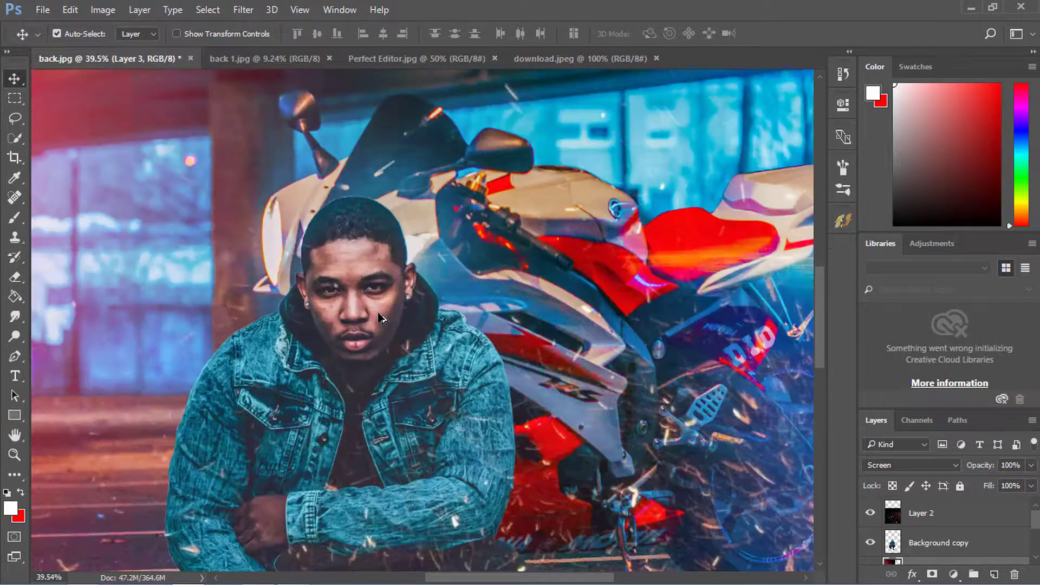
pyautogui.scroll(-5, 381, 317)
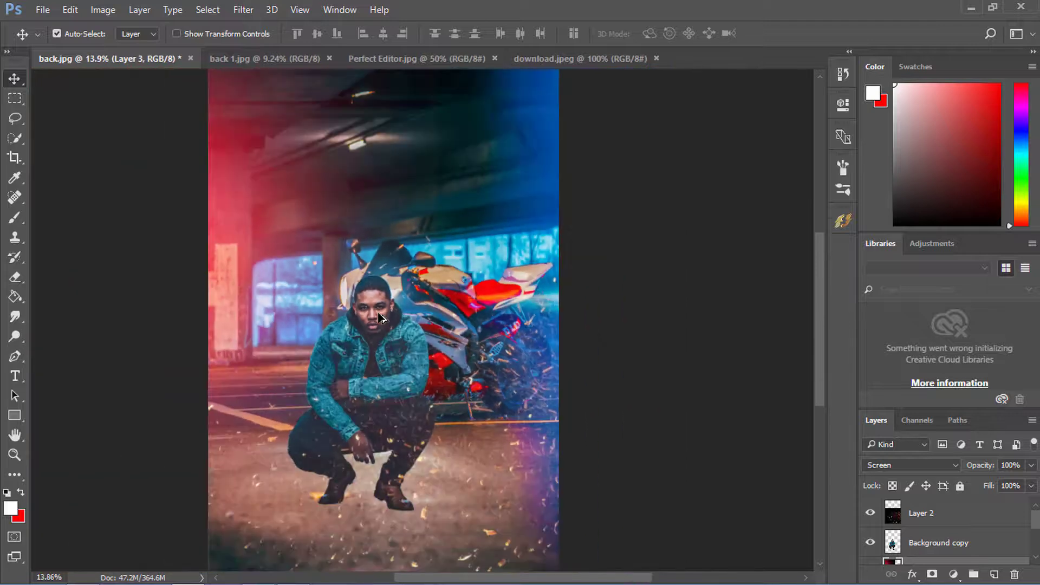
pyautogui.click(924, 542)
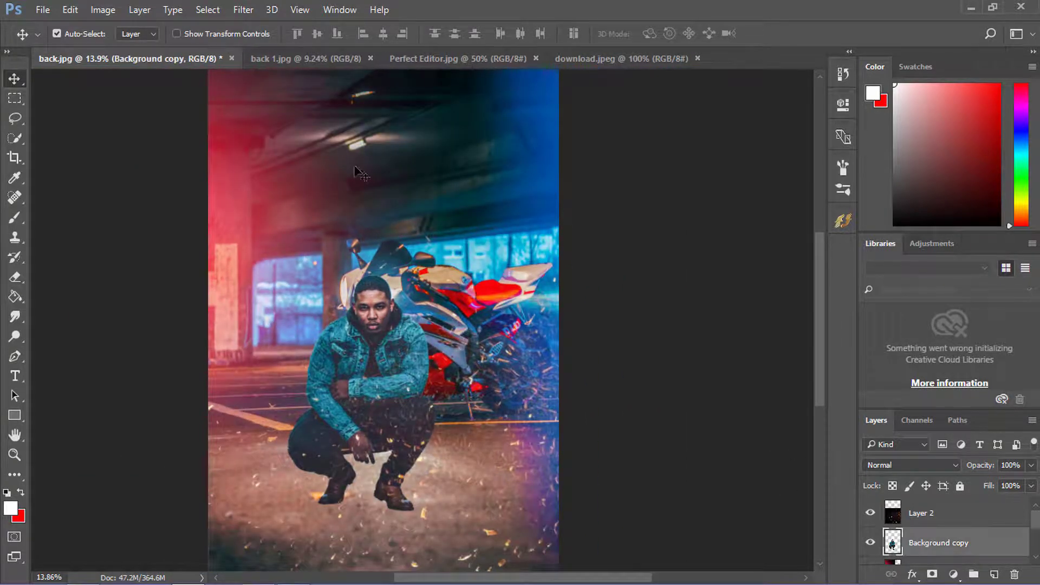
pyautogui.click(245, 10)
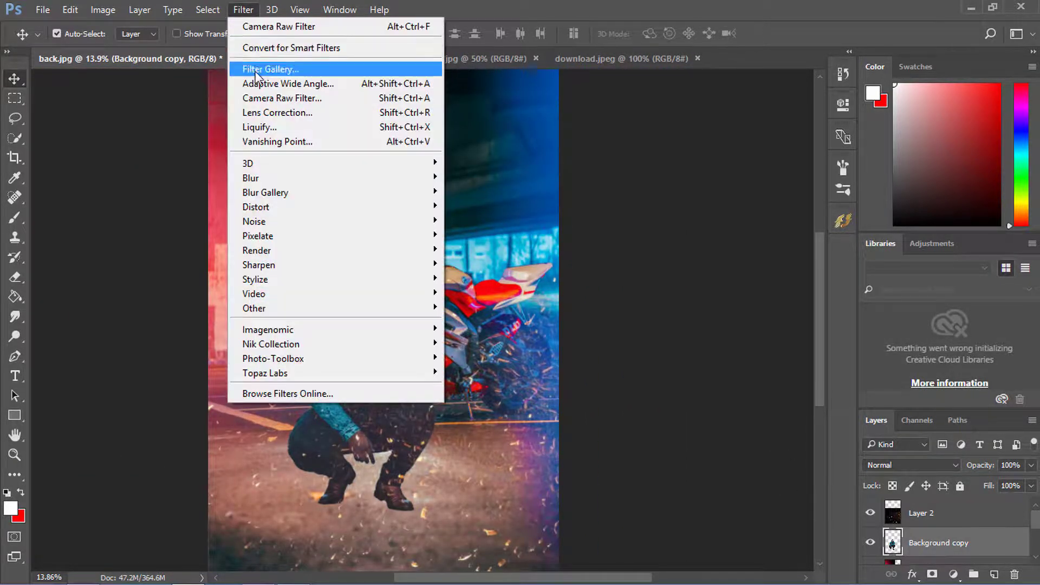
pyautogui.click(255, 97)
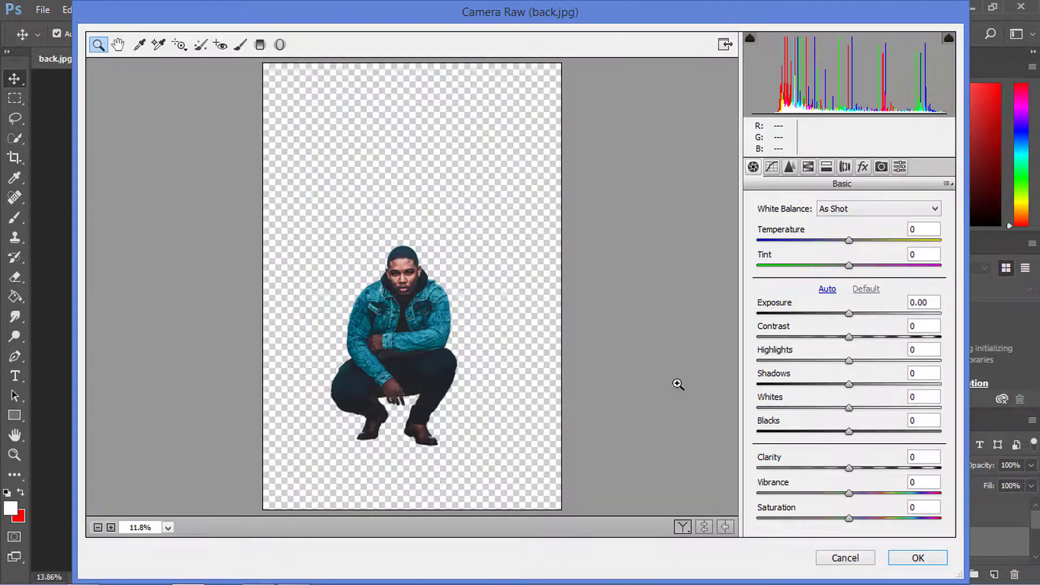
pyautogui.moveTo(873, 467); pyautogui.dragTo(934, 482)
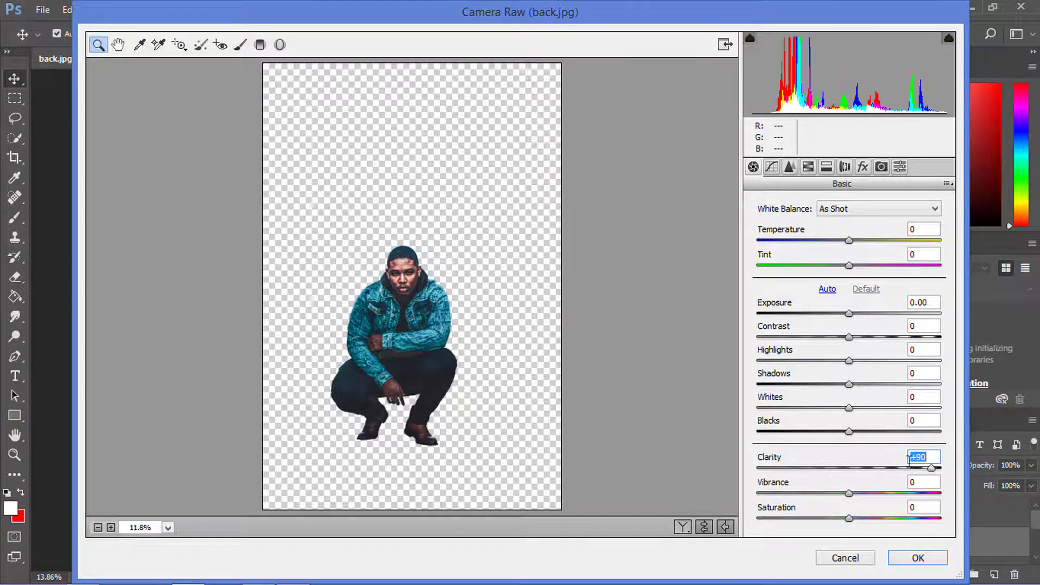
pyautogui.moveTo(873, 436); pyautogui.dragTo(878, 469)
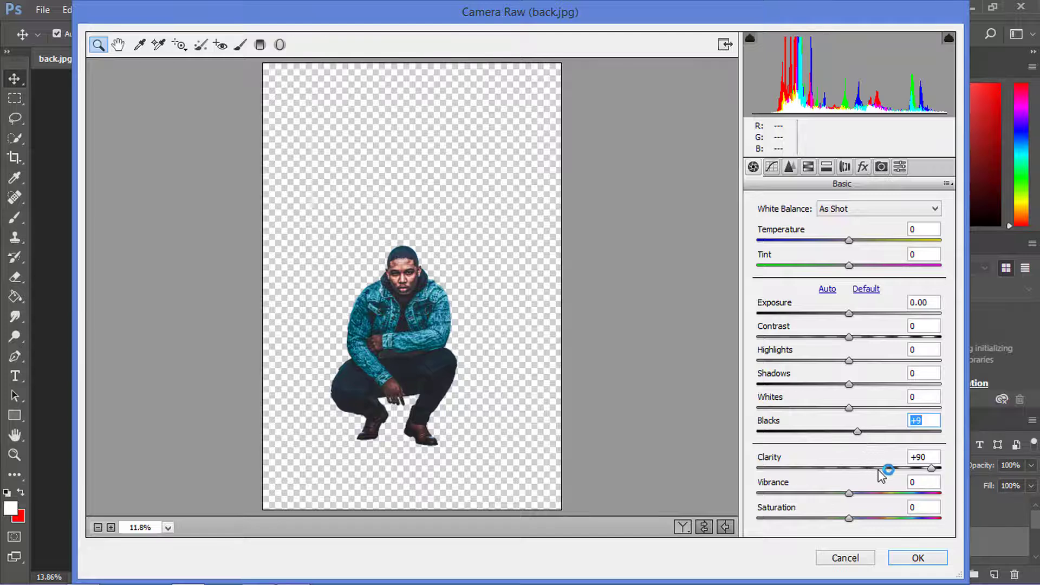
pyautogui.click(871, 336)
pyautogui.moveTo(871, 337); pyautogui.dragTo(851, 318)
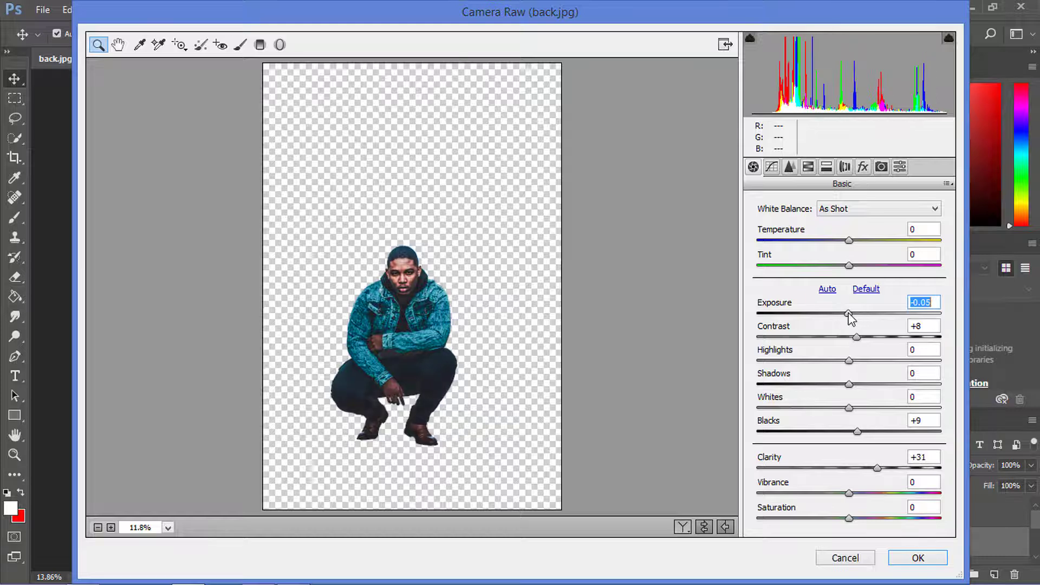
pyautogui.click(904, 559)
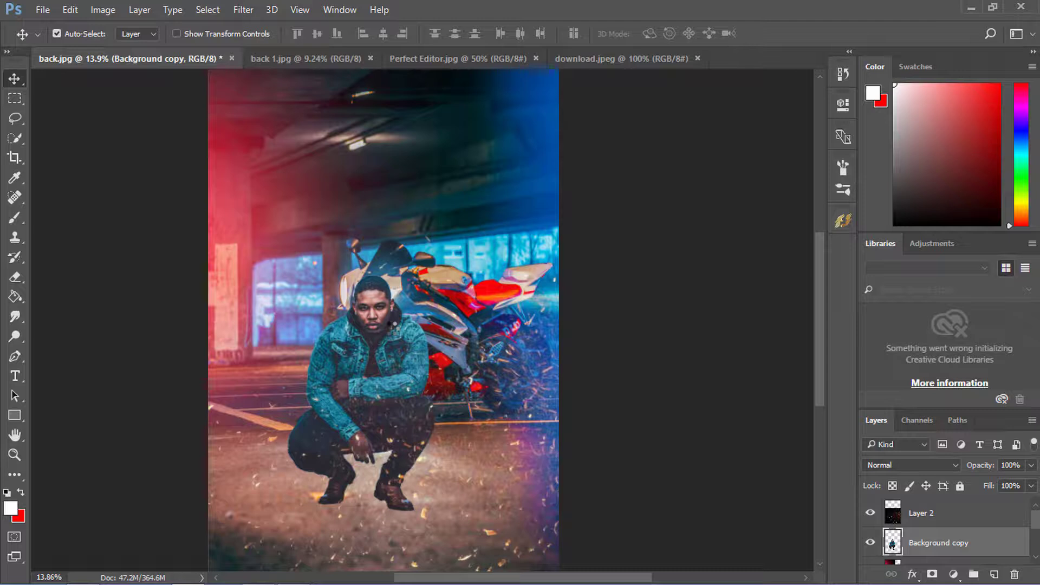
# - Examine the whole composite and the details around the man and motorcycle, checking the grading, sparks and red glow
pyautogui.scroll(-5, 398, 336)
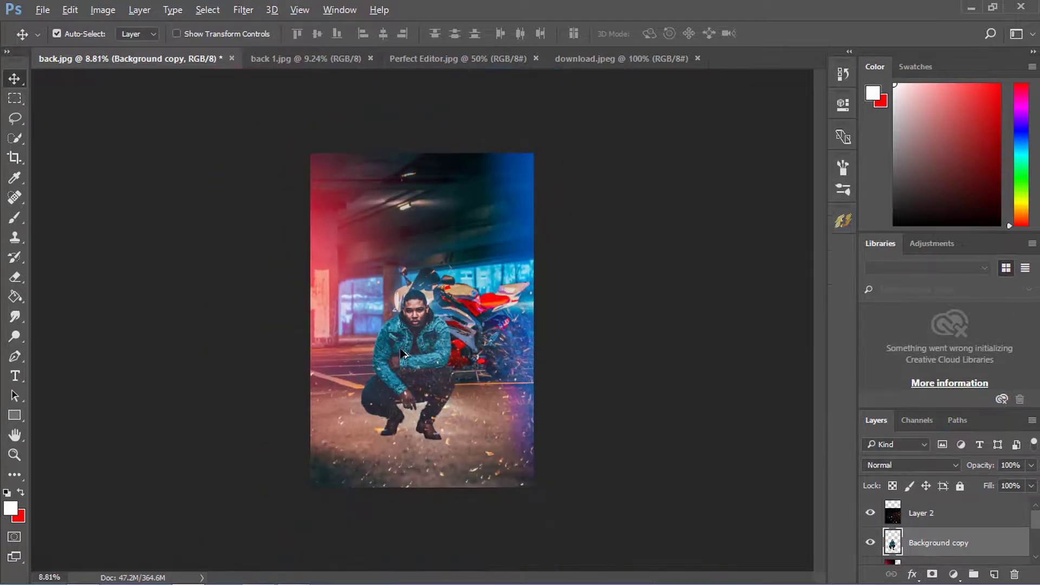
pyautogui.scroll(4, 416, 400)
pyautogui.scroll(-4, 406, 423)
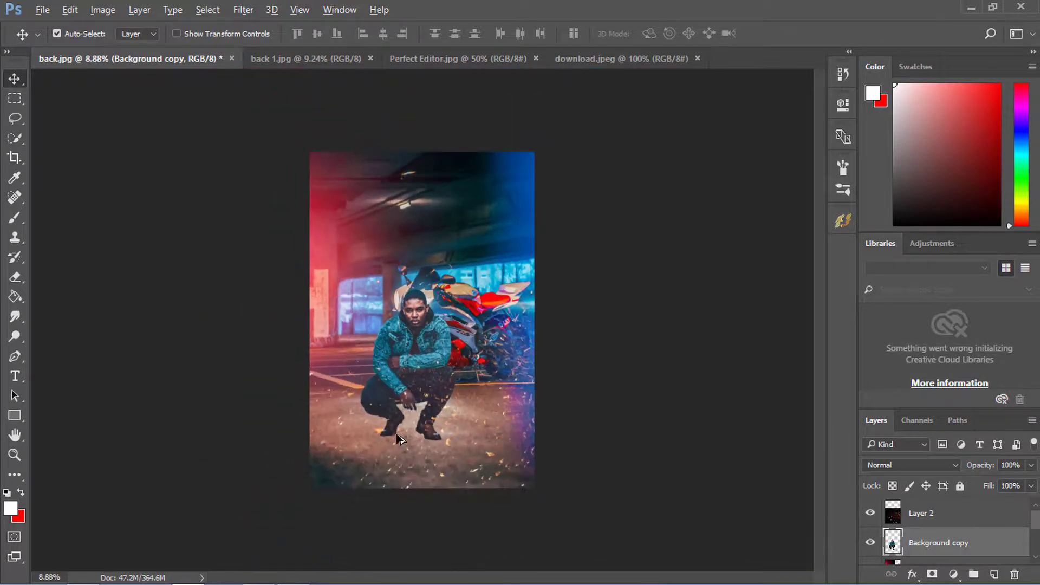
pyautogui.scroll(4, 401, 434)
pyautogui.scroll(-2, 398, 438)
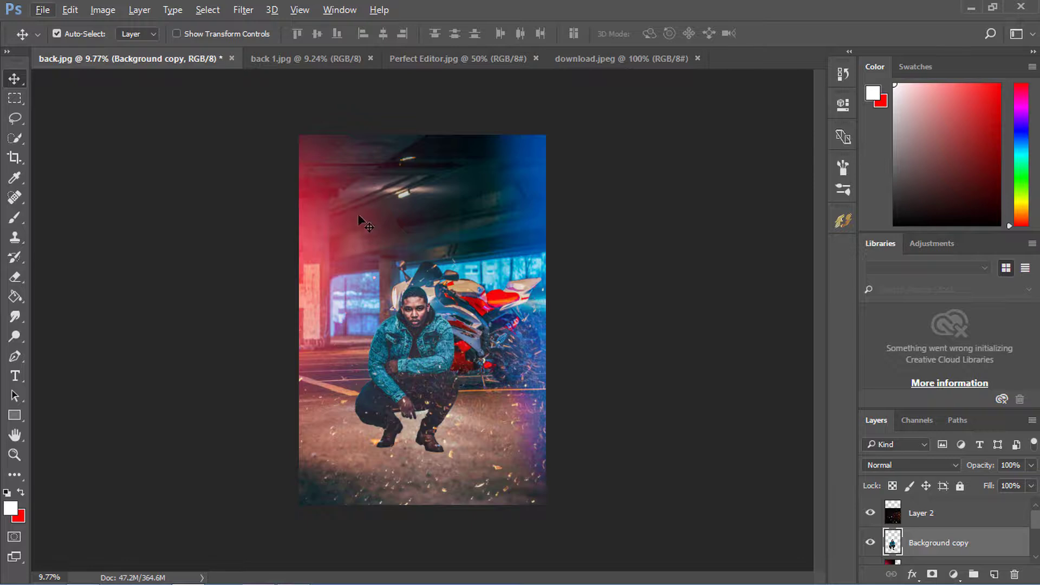
pyautogui.scroll(-2, 381, 324)
pyautogui.scroll(3, 381, 324)
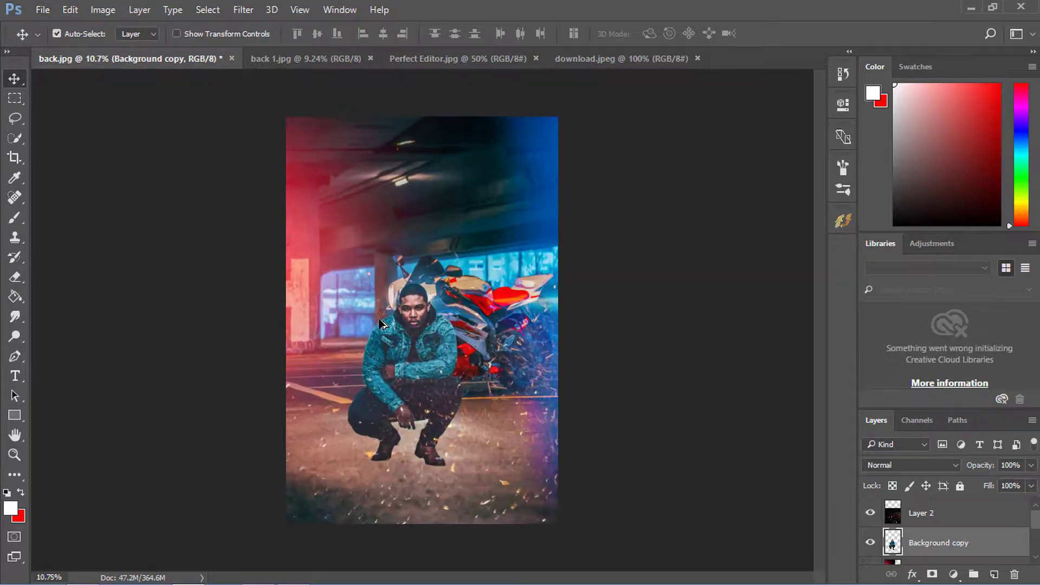
pyautogui.scroll(6, 374, 230)
pyautogui.scroll(2, 436, 353)
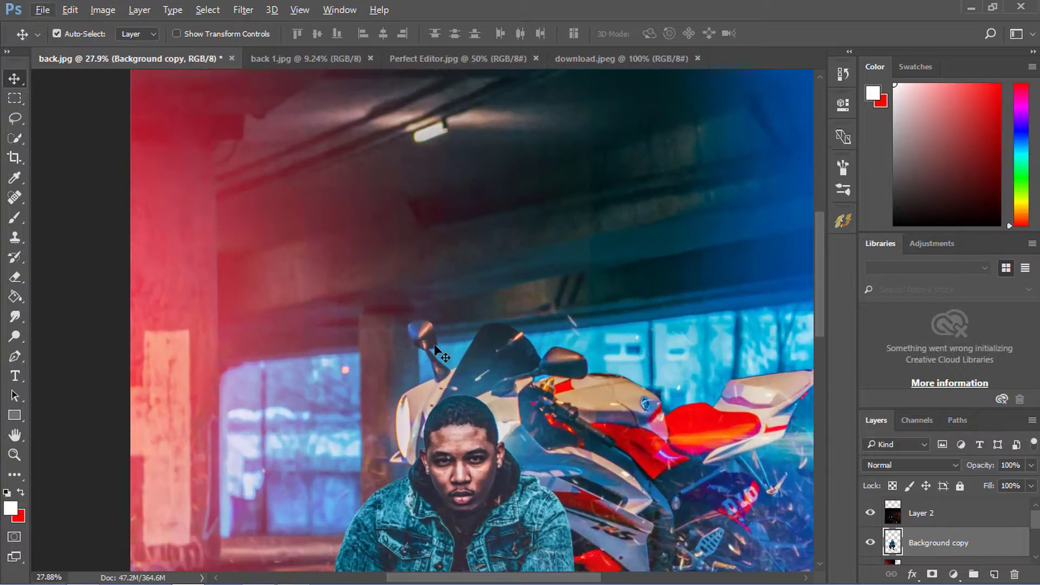
pyautogui.scroll(-4, 436, 352)
pyautogui.scroll(-3, 440, 352)
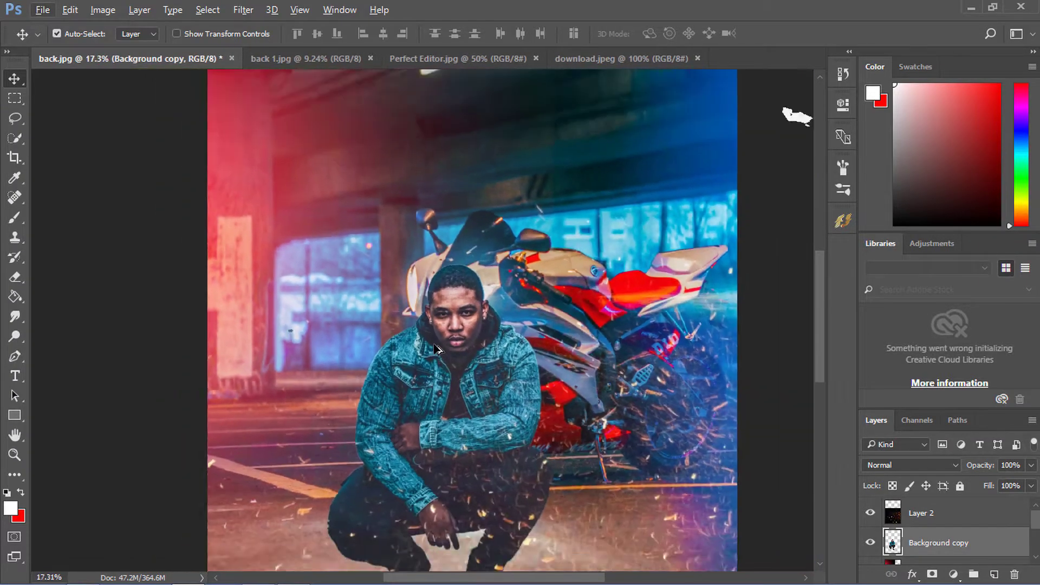